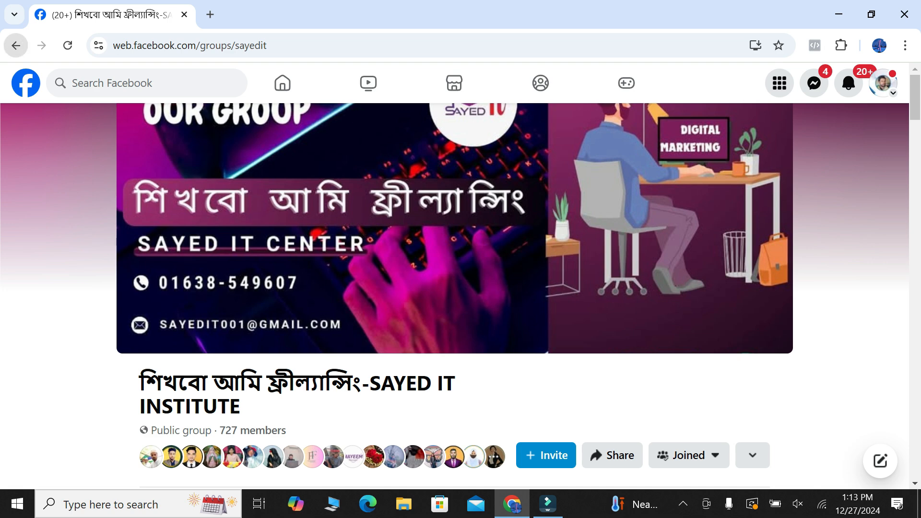
Return to the Facebook home feed and open Meta Business Suite through the professional dashboard
left_click(16, 45)
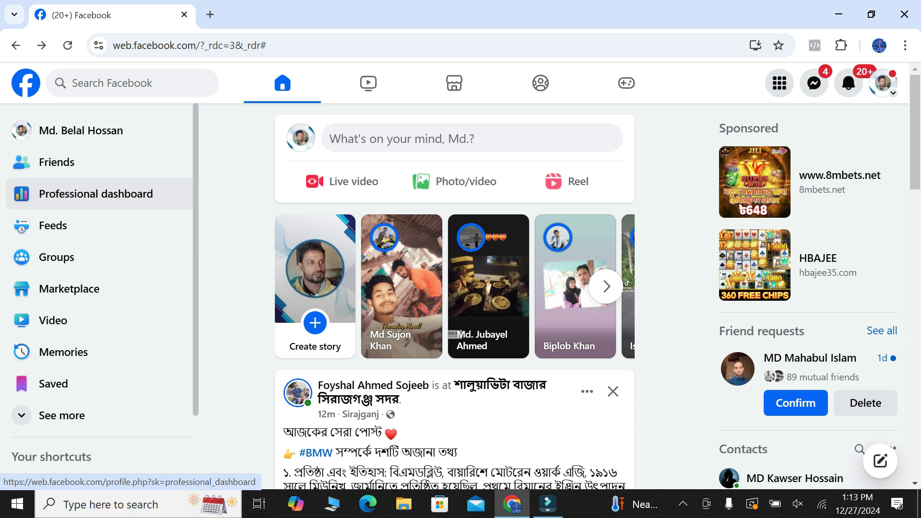
left_click(96, 194)
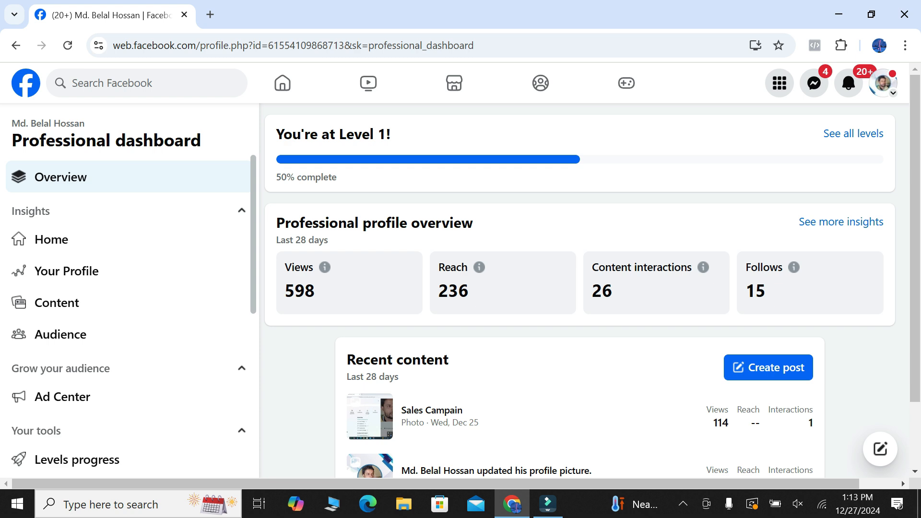
scroll(130, 302, "down", 5)
scroll(96, 268, "down", 2)
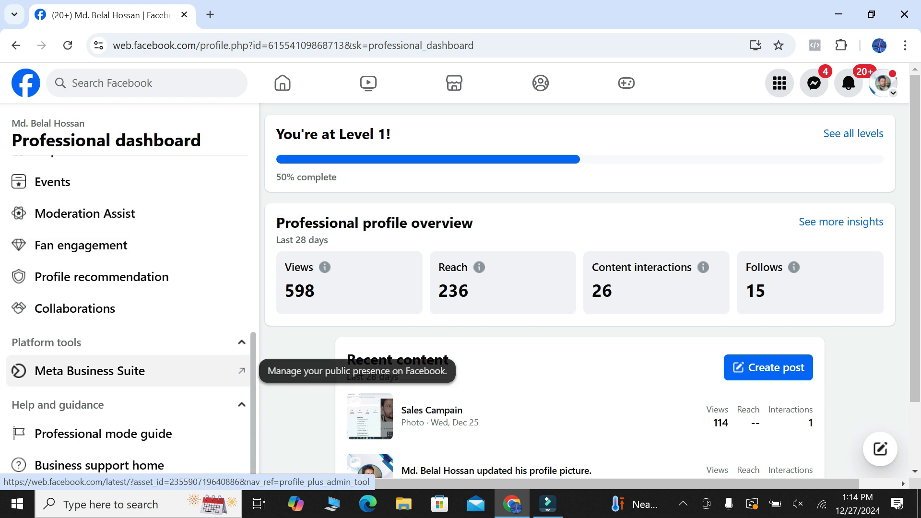
left_click(89, 370)
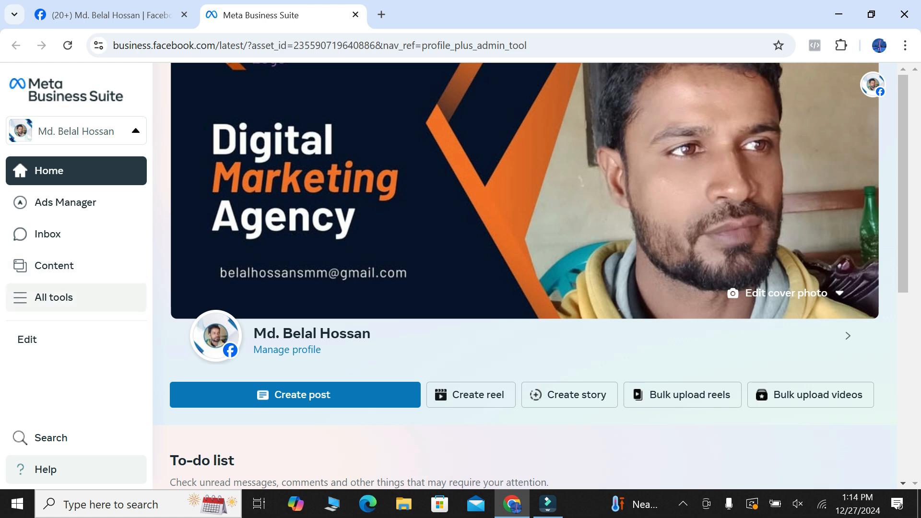
Open Ads Manager from all tools, look through the existing campaigns and dismiss the payment method notice
left_click(76, 297)
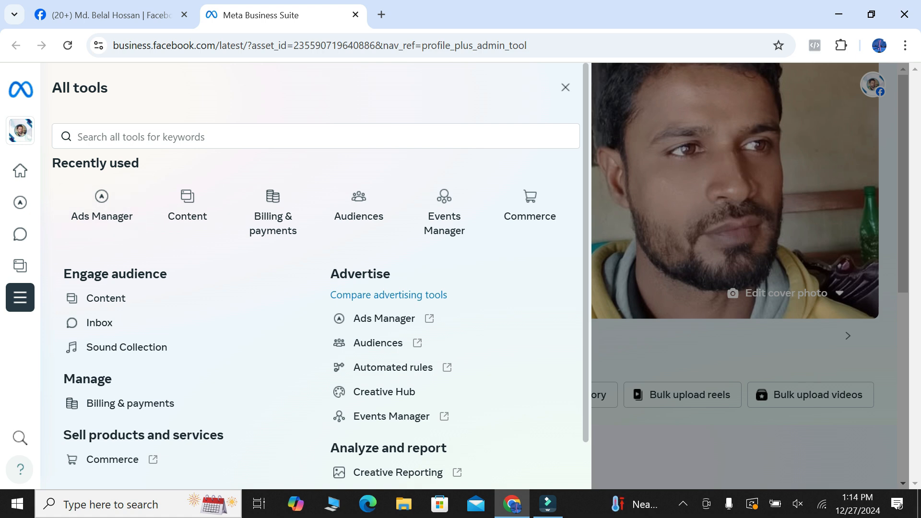
left_click(101, 207)
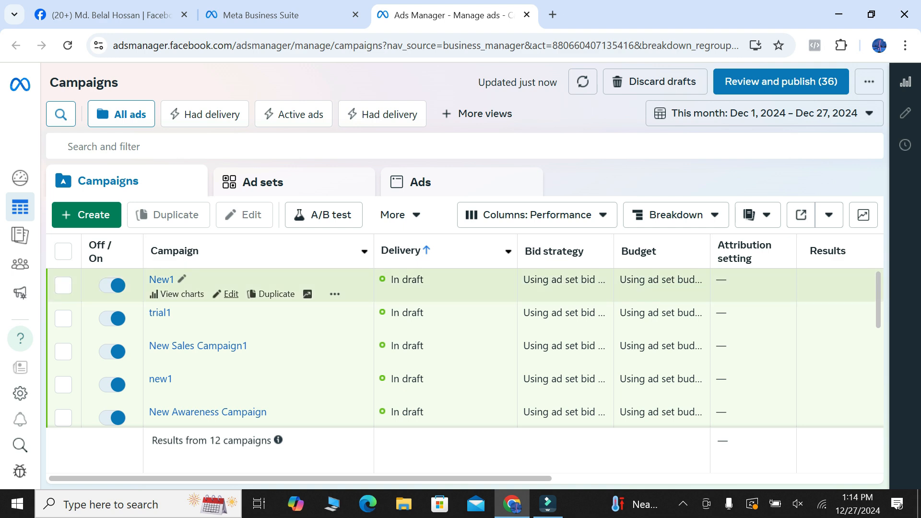
scroll(182, 293, "down", 5)
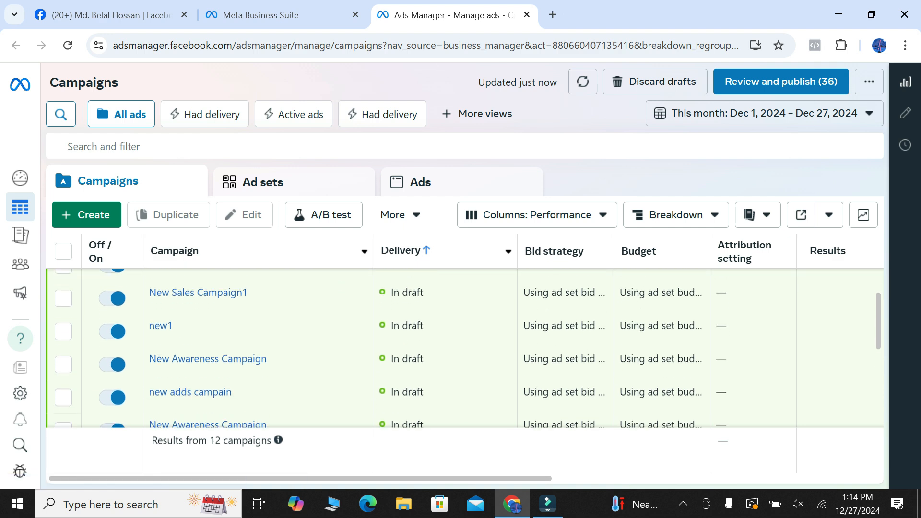
scroll(464, 345, "down", 2)
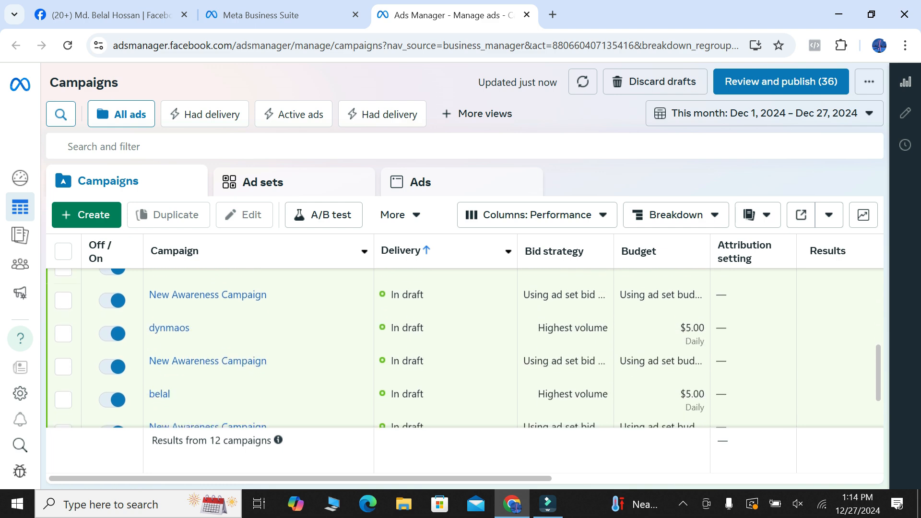
scroll(465, 345, "up", 3)
scroll(182, 294, "up", 4)
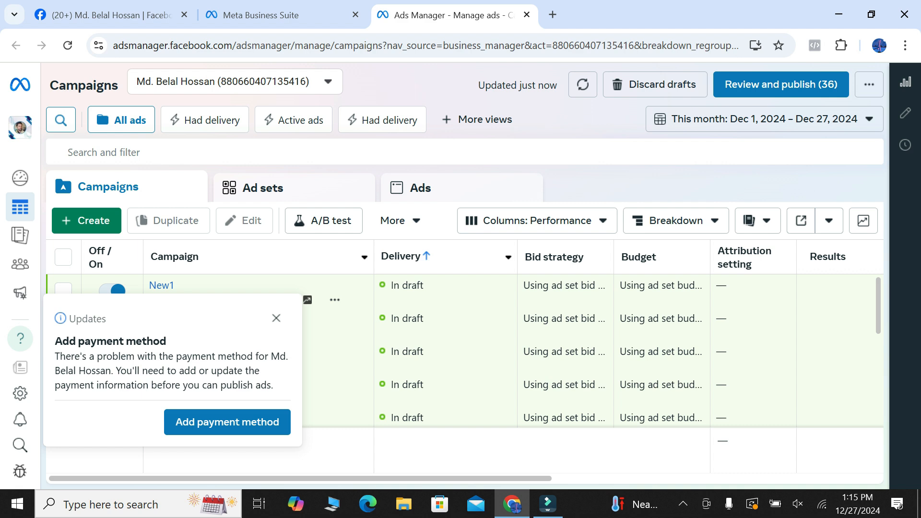
left_click(277, 318)
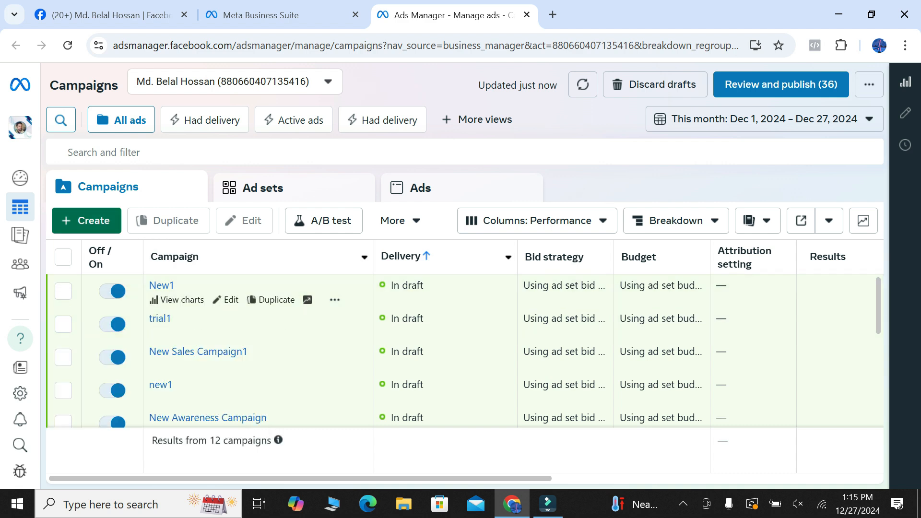
Create a new auction campaign with the Awareness objective
left_click(86, 220)
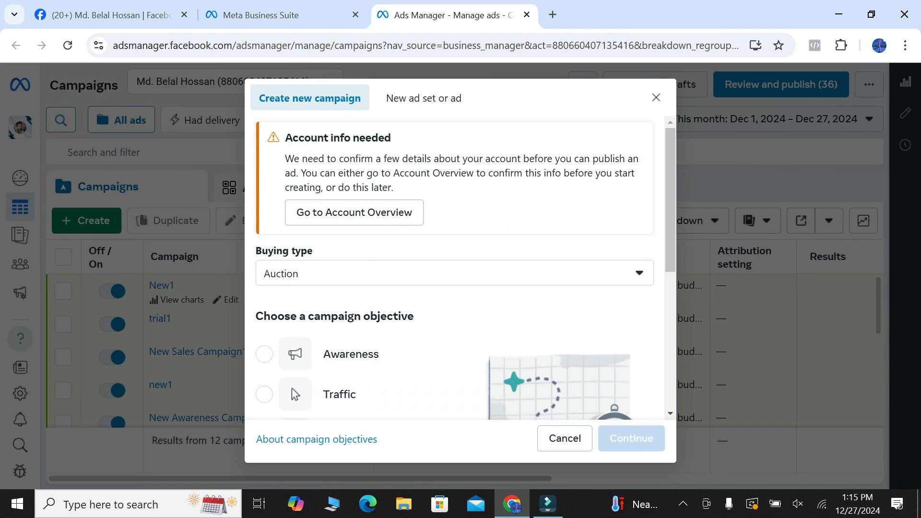
scroll(350, 273, "down", 5)
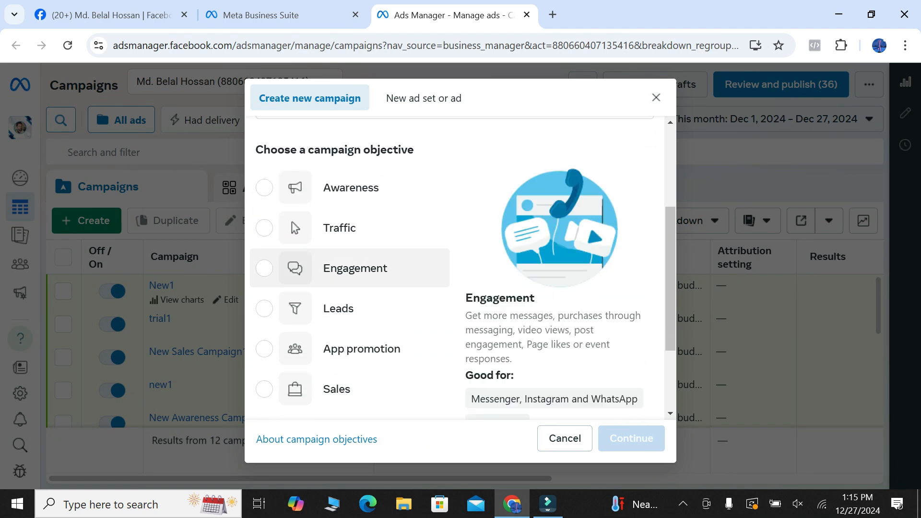
scroll(350, 273, "up", 3)
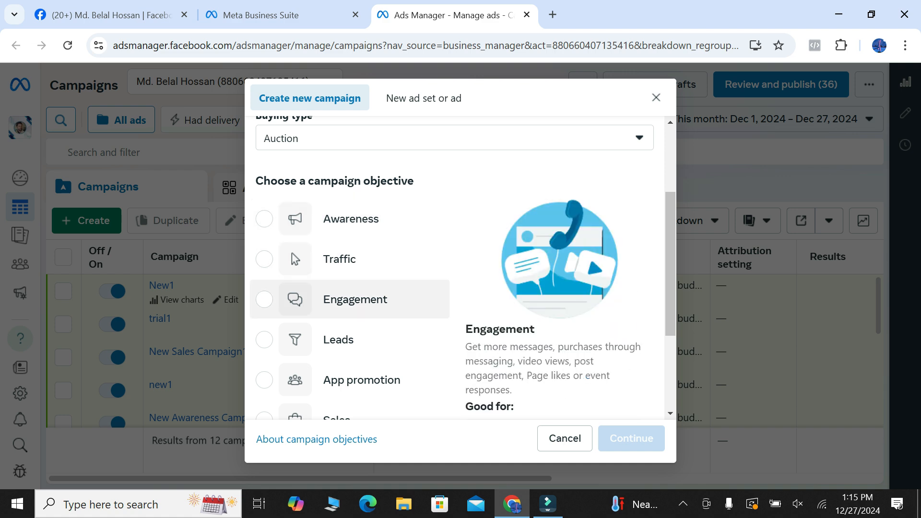
scroll(350, 278, "down", 1)
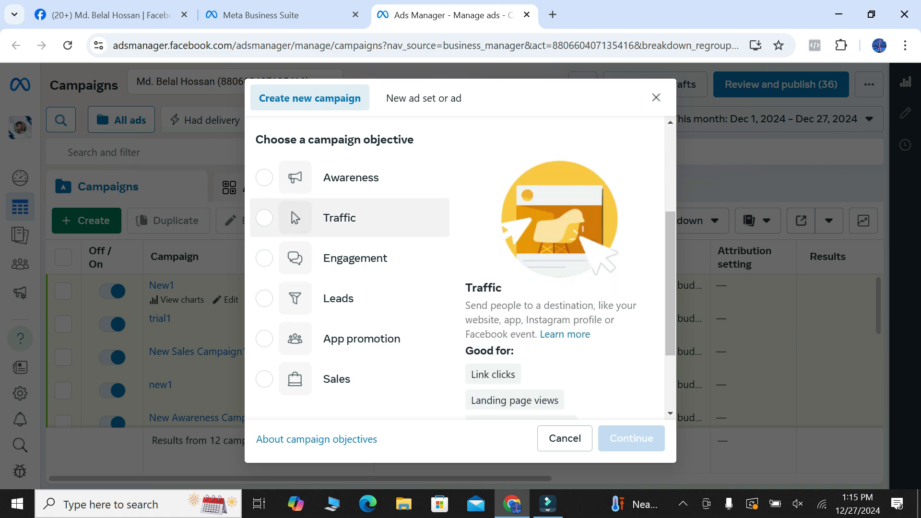
left_click(265, 178)
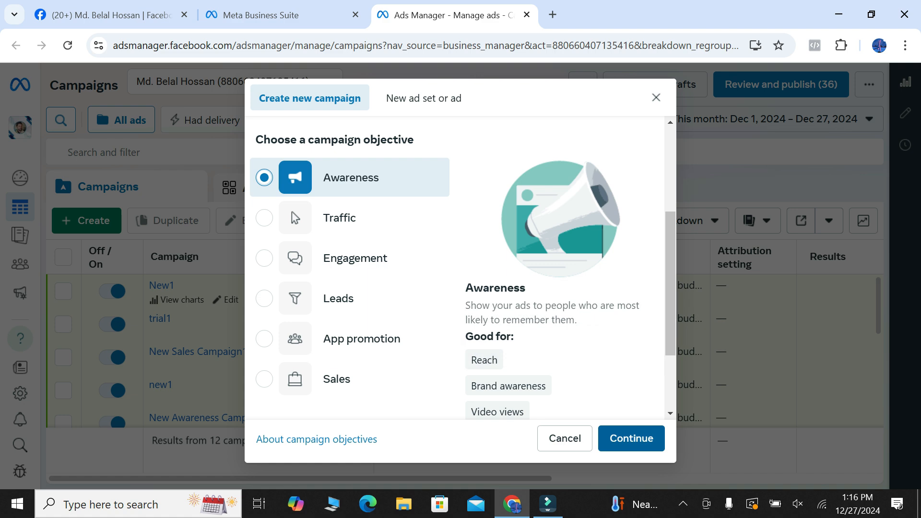
left_click(631, 438)
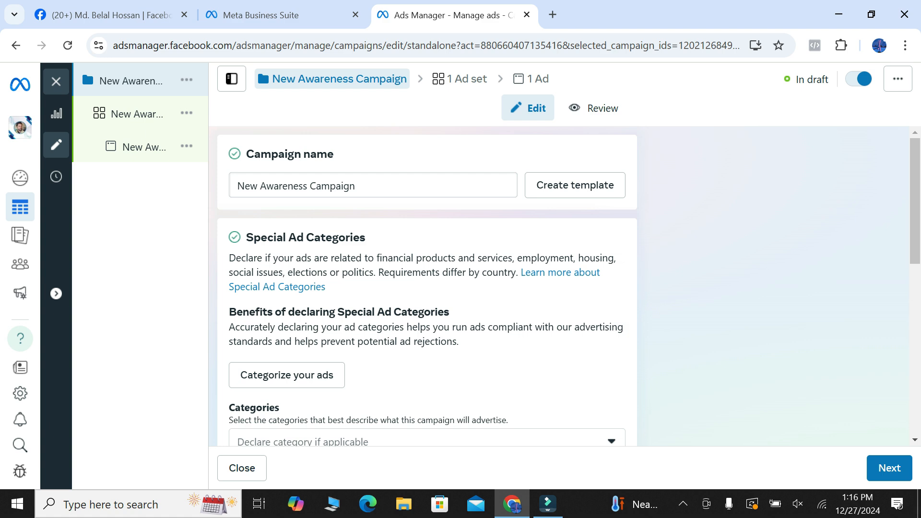
Name the campaign New Awareness Campaign1 and continue to its ad set settings
left_click(356, 186)
type("1")
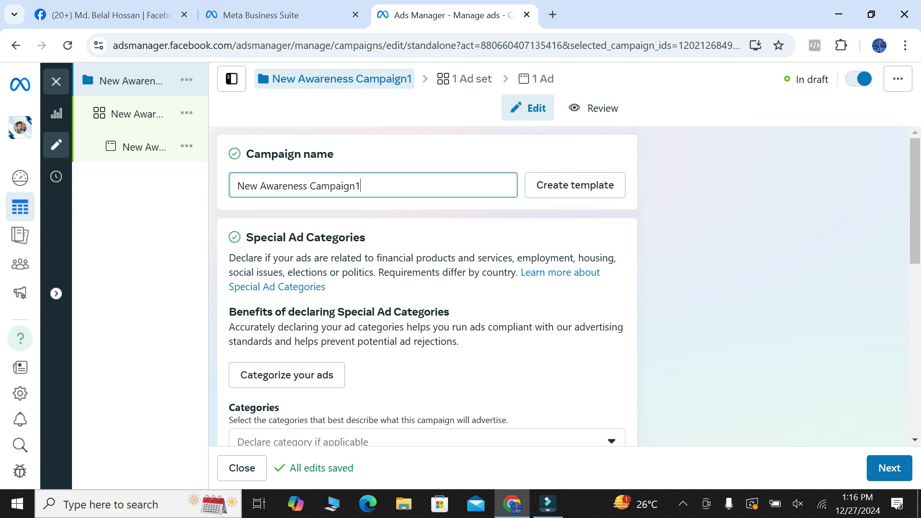
left_click(889, 468)
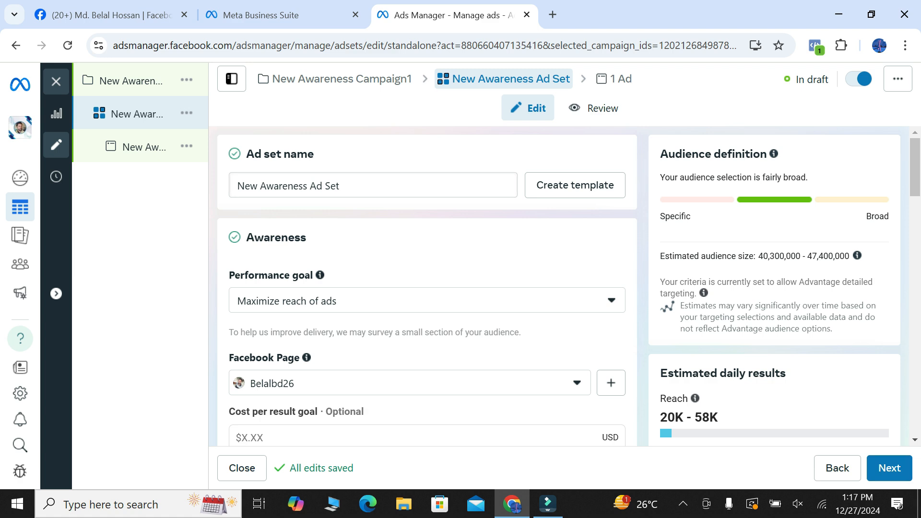
Name the ad set New Awareness Ad Set2 and review the performance goal options
left_click(352, 185)
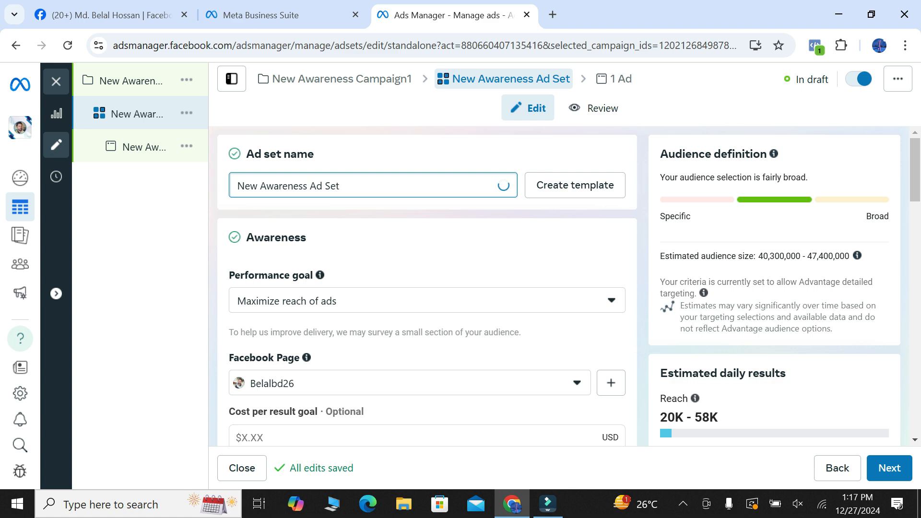
type("2")
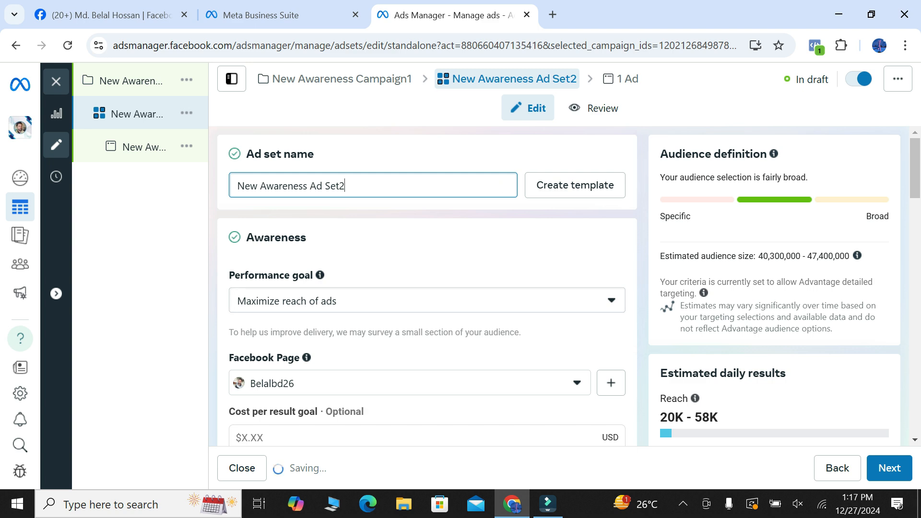
left_click(427, 300)
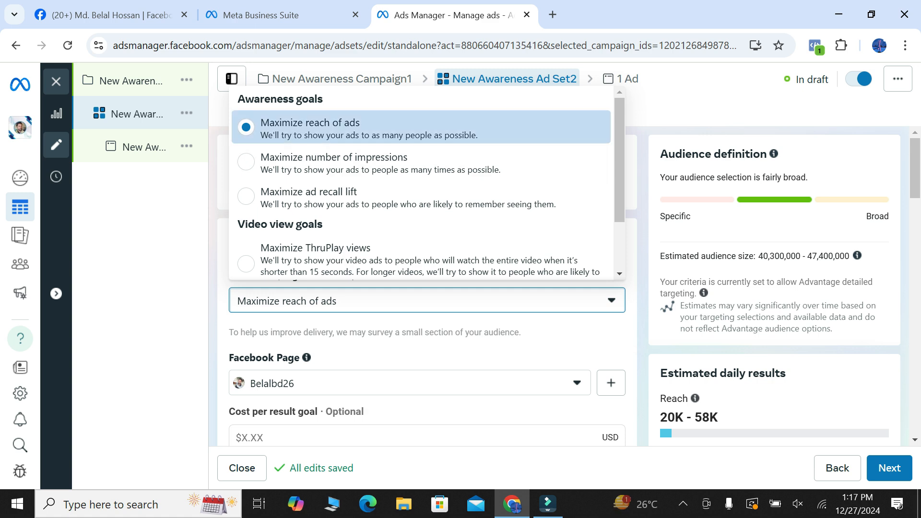
left_click(158, 225)
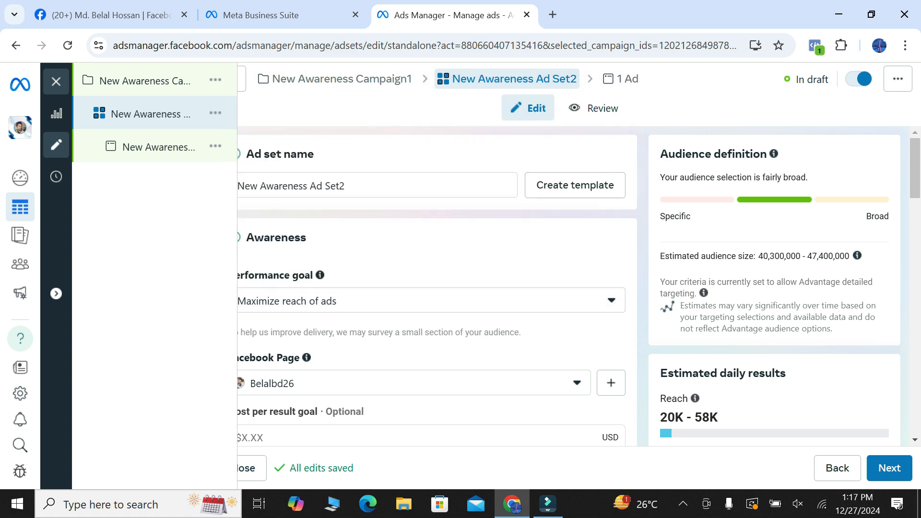
Try a lifetime budget of $35.00 for the ad set and switch back to a daily budget
scroll(426, 288, "down", 3)
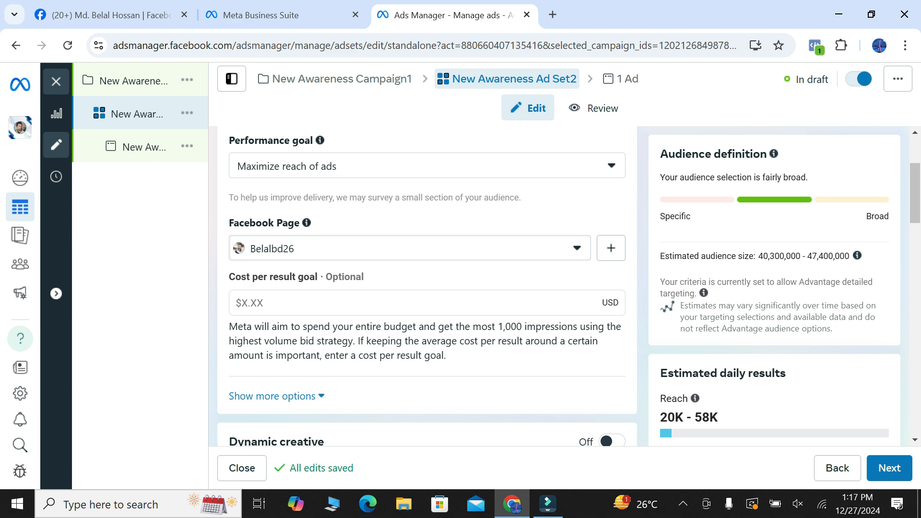
scroll(426, 288, "down", 1)
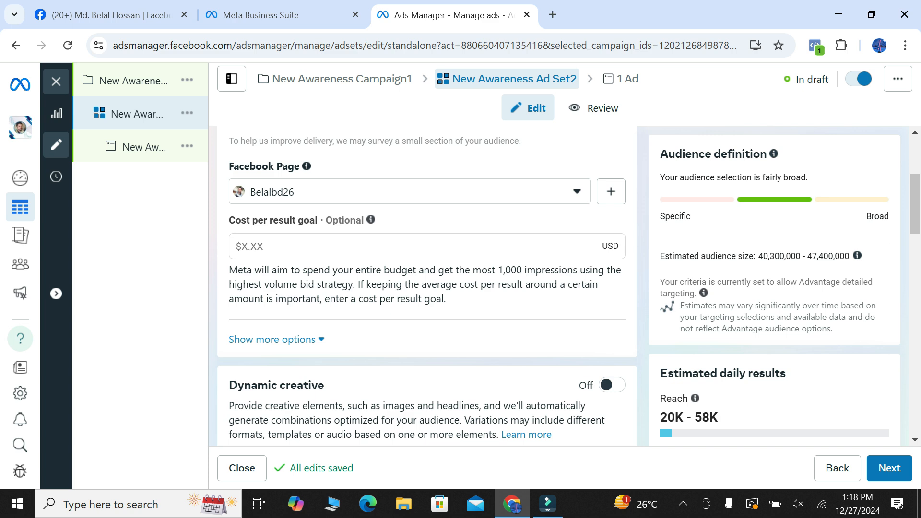
scroll(427, 288, "down", 4)
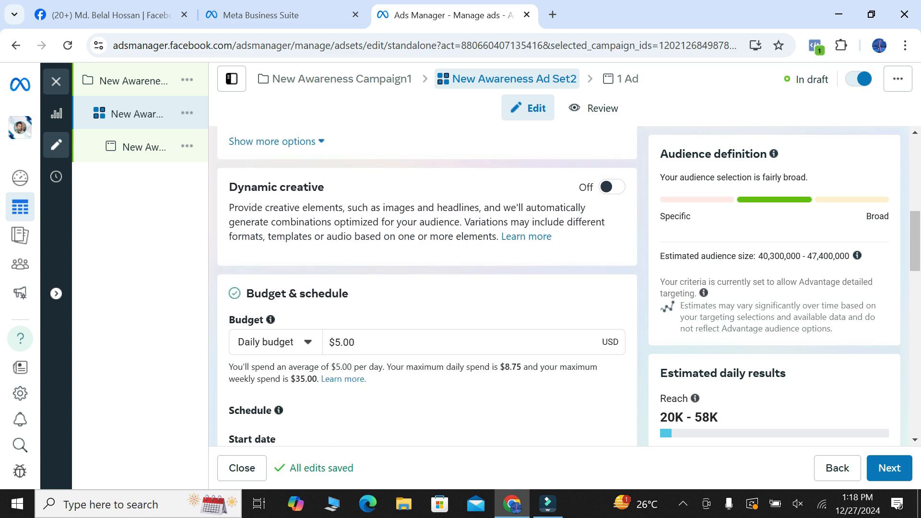
scroll(427, 288, "down", 1)
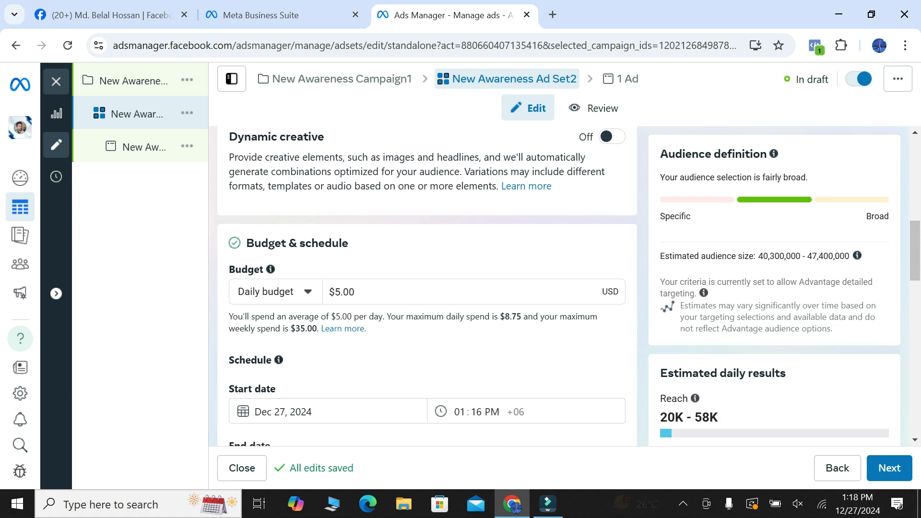
left_click(276, 291)
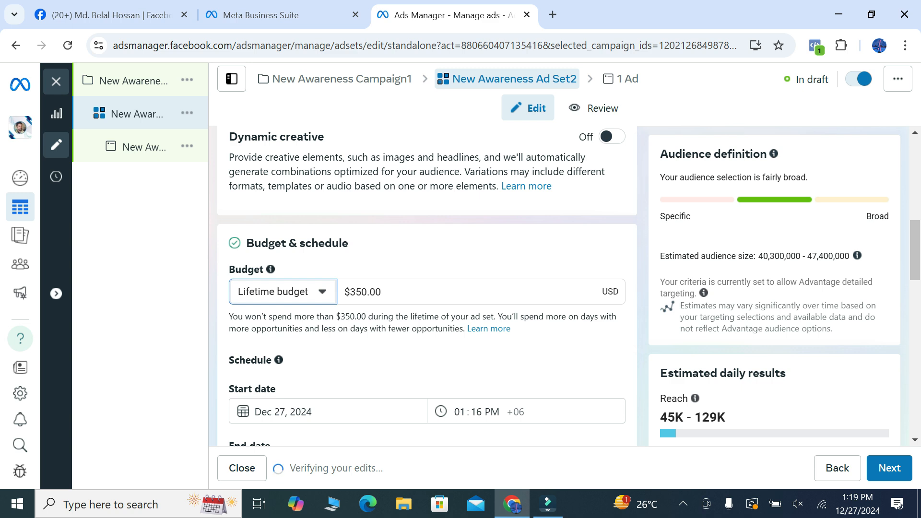
key("BackSpace")
key("BackSpace")
key("BackSpace")
key("BackSpace")
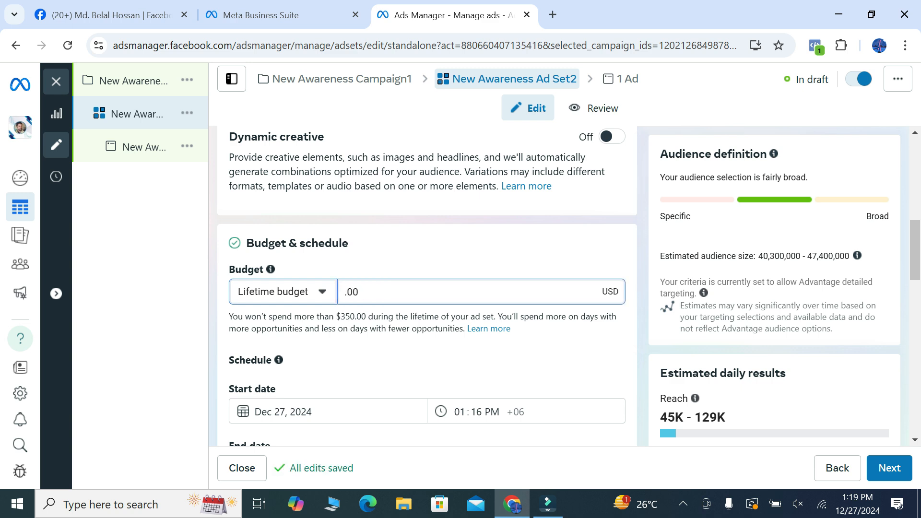
type("35")
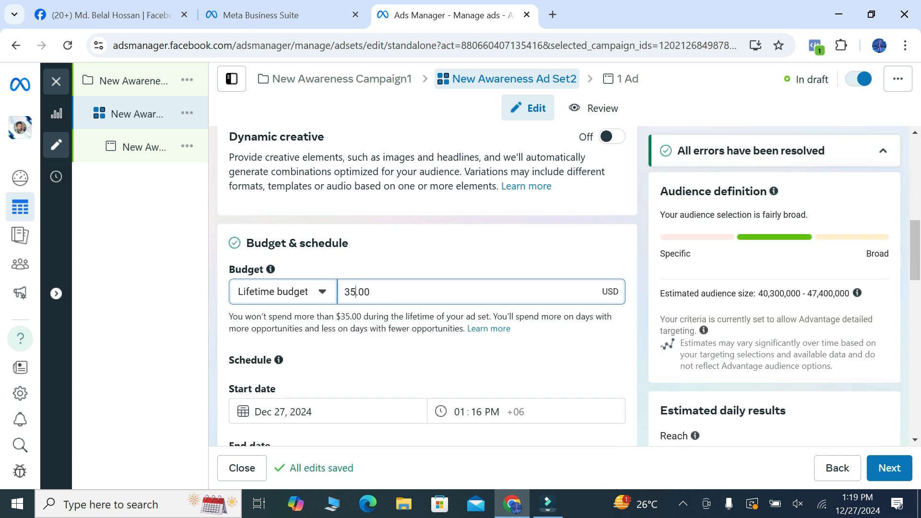
key("BackSpace")
key("BackSpace")
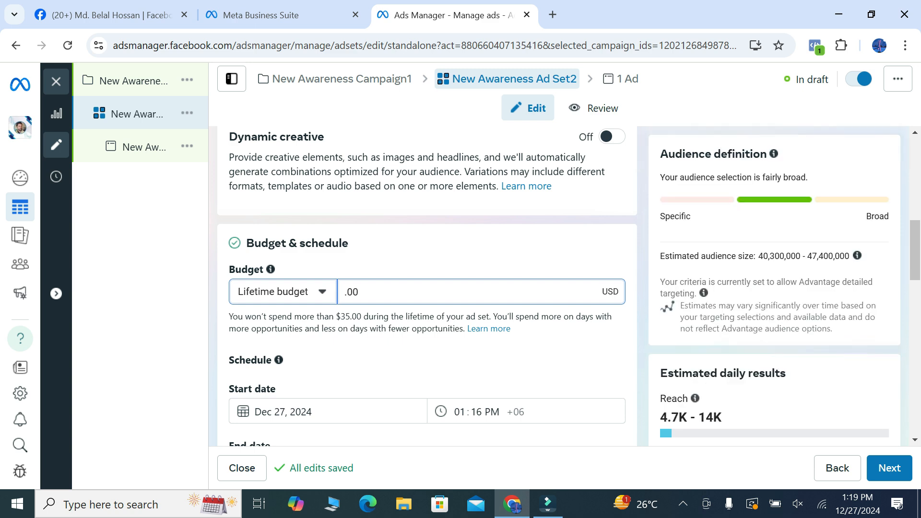
left_click(283, 291)
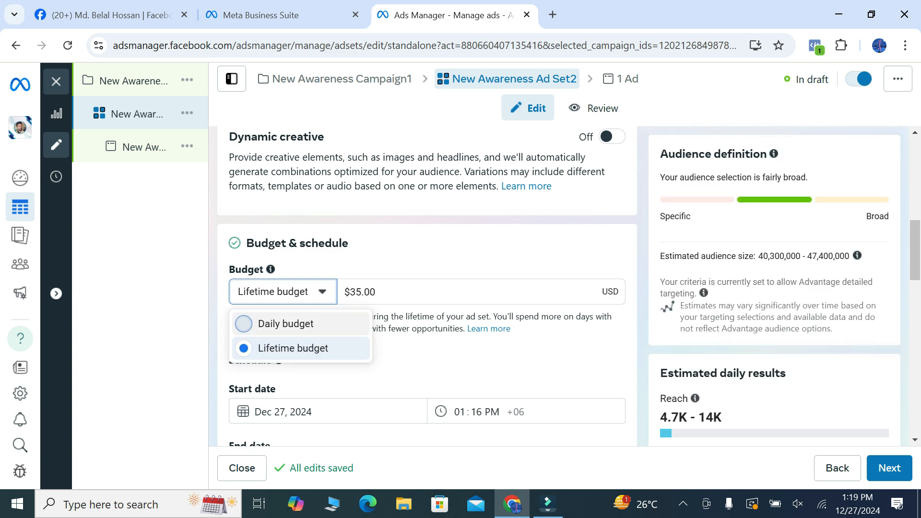
left_click(243, 324)
Check the ad set schedule's end date calendar and review the audience location settings
scroll(426, 288, "down", 4)
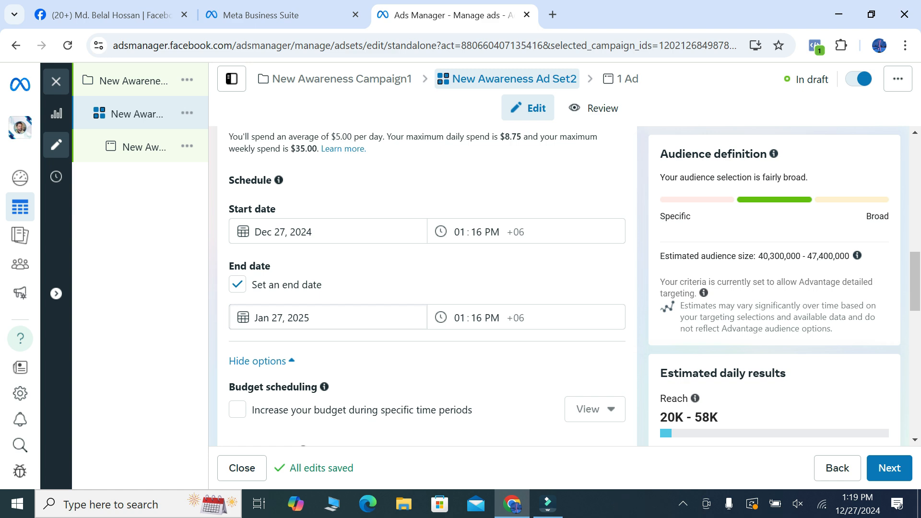
left_click(278, 318)
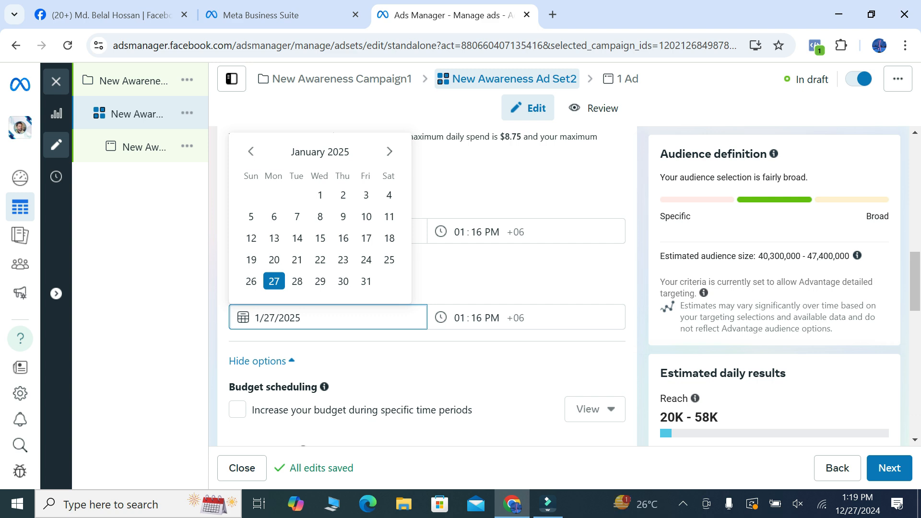
left_click(261, 361)
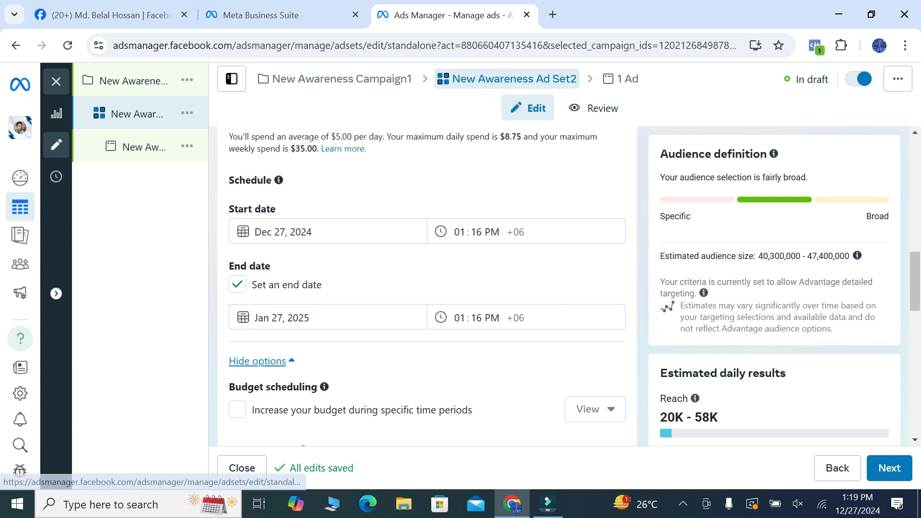
scroll(262, 361, "down", 1)
scroll(427, 288, "down", 5)
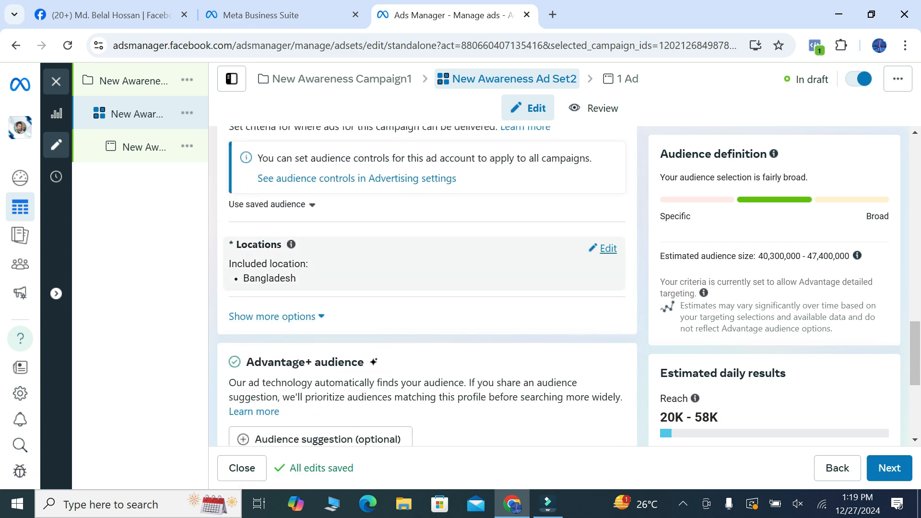
Change the ad set's audience location from Bangladesh to the city of Dhaka, Dhaka Division
left_click(608, 248)
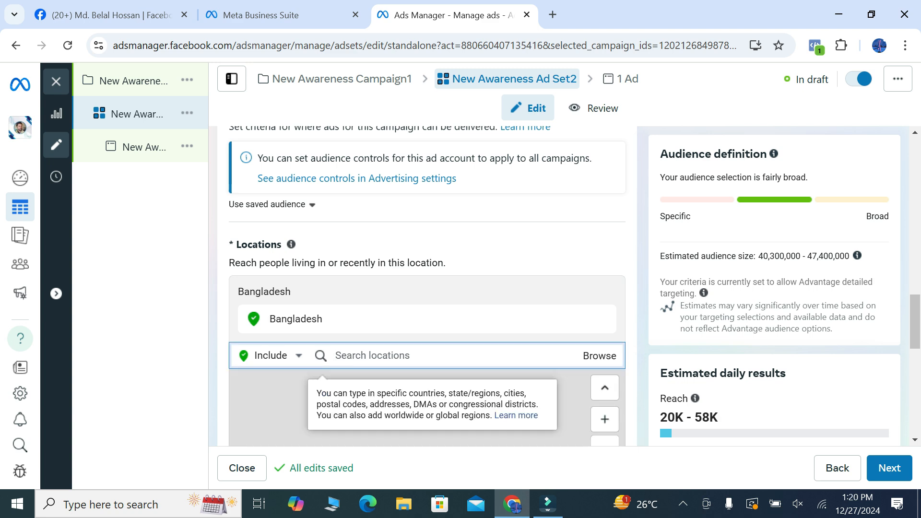
type("dhaka")
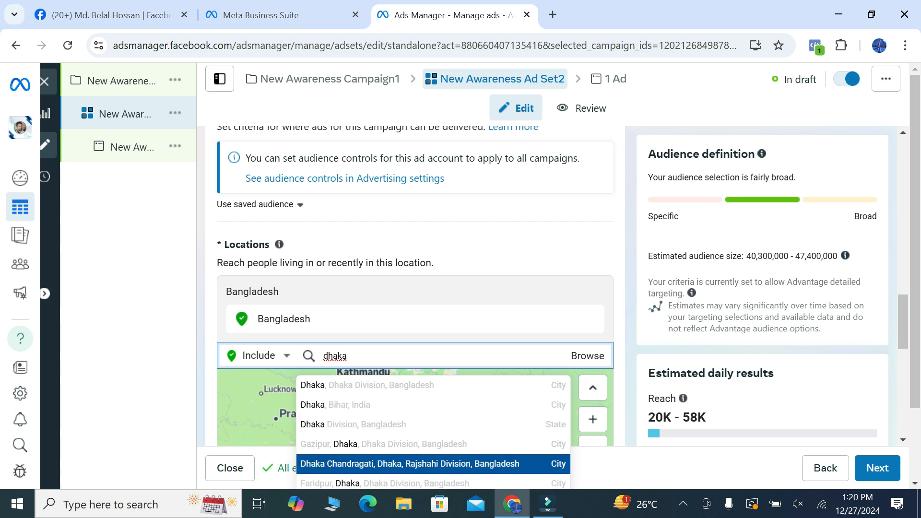
key("Up")
key("Up")
key("Up")
key("Up")
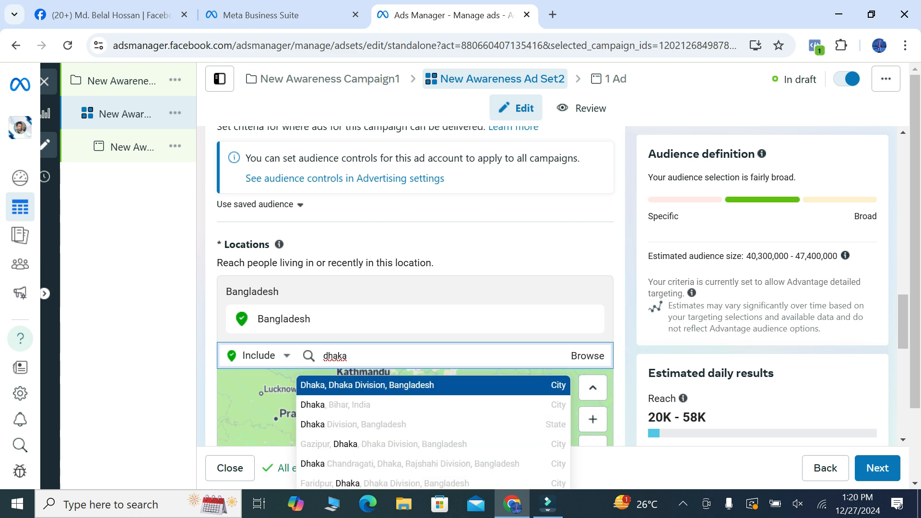
key("Return")
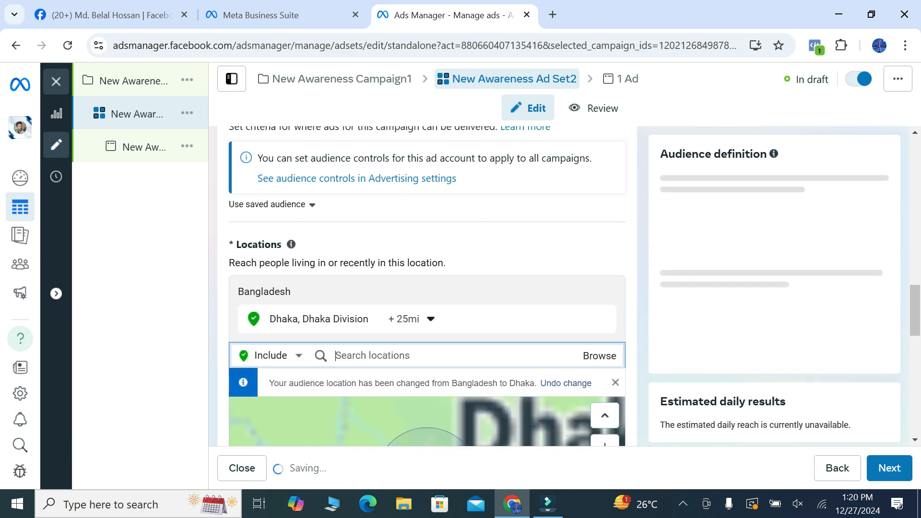
Switch the ad set's placements from Advantage+ to manual placements
scroll(427, 287, "down", 2)
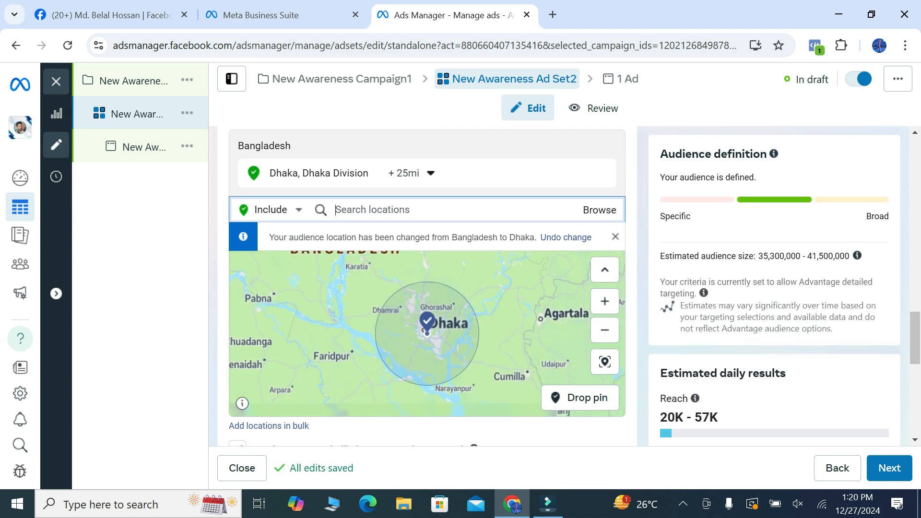
scroll(468, 364, "down", 2)
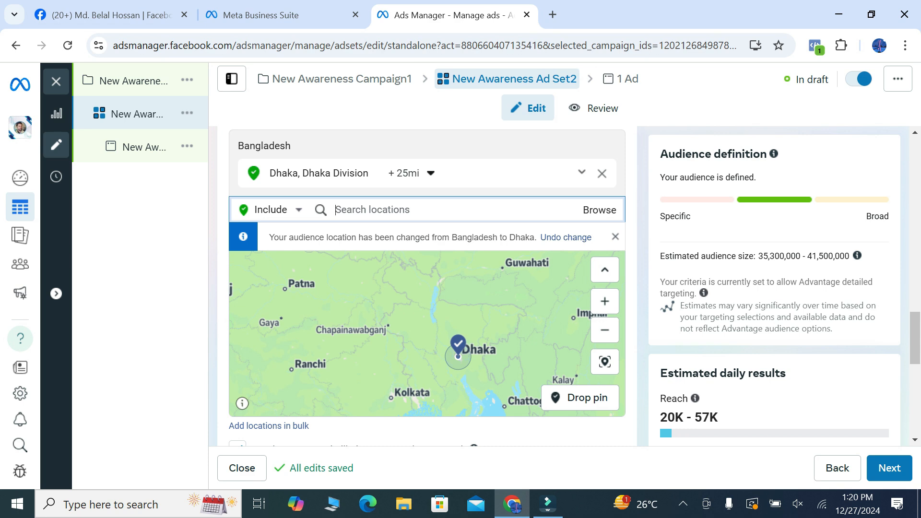
scroll(427, 336, "down", 3)
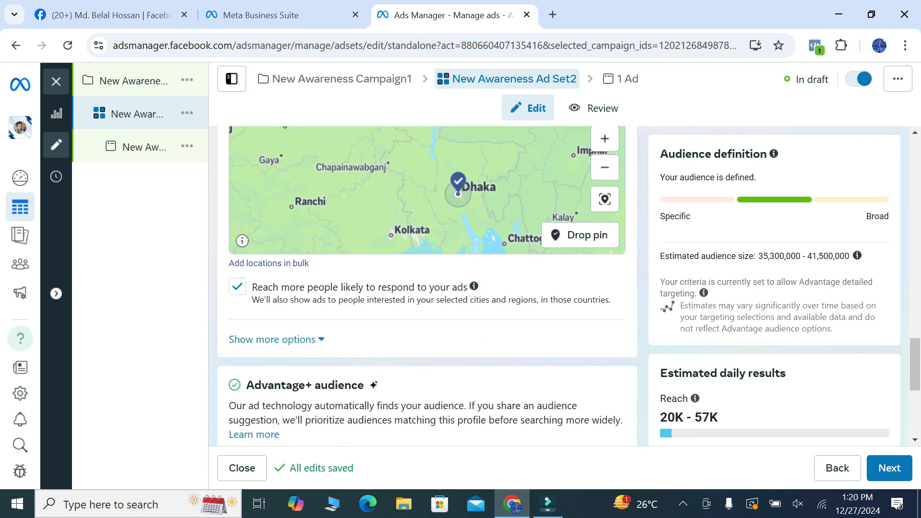
scroll(272, 422, "down", 5)
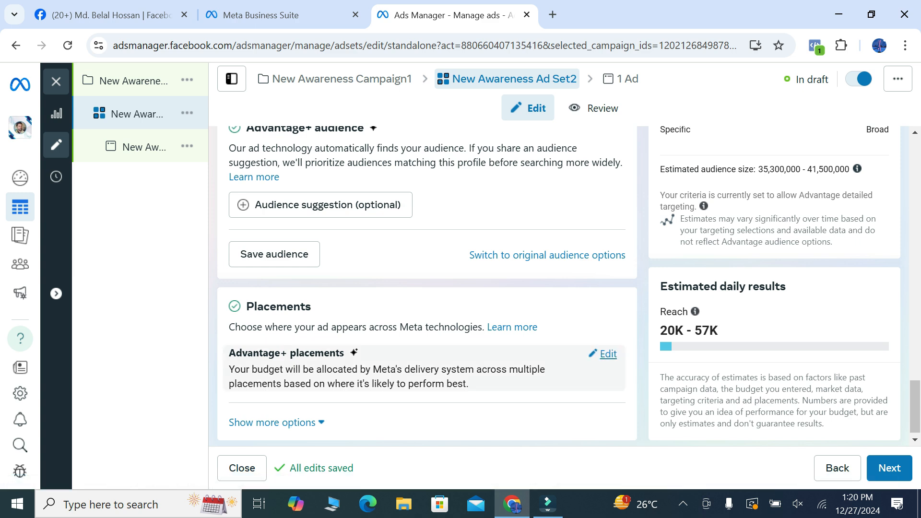
left_click(605, 354)
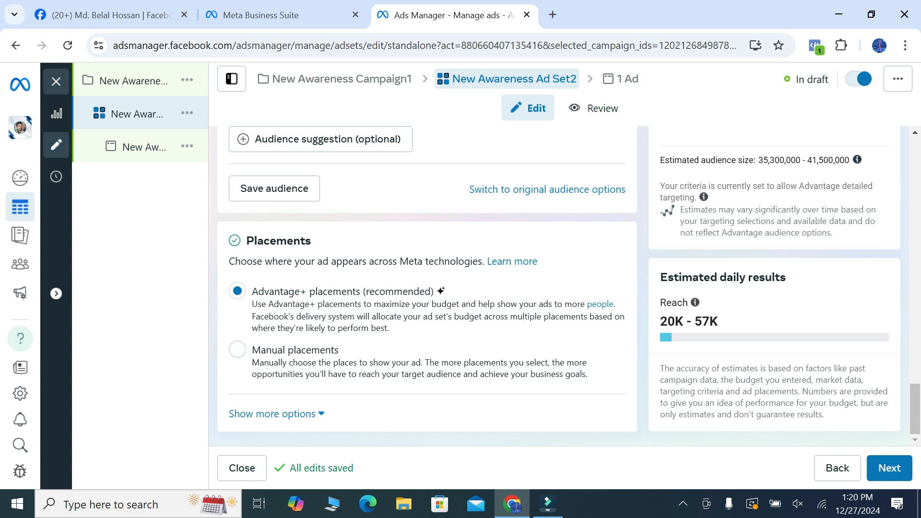
left_click(237, 349)
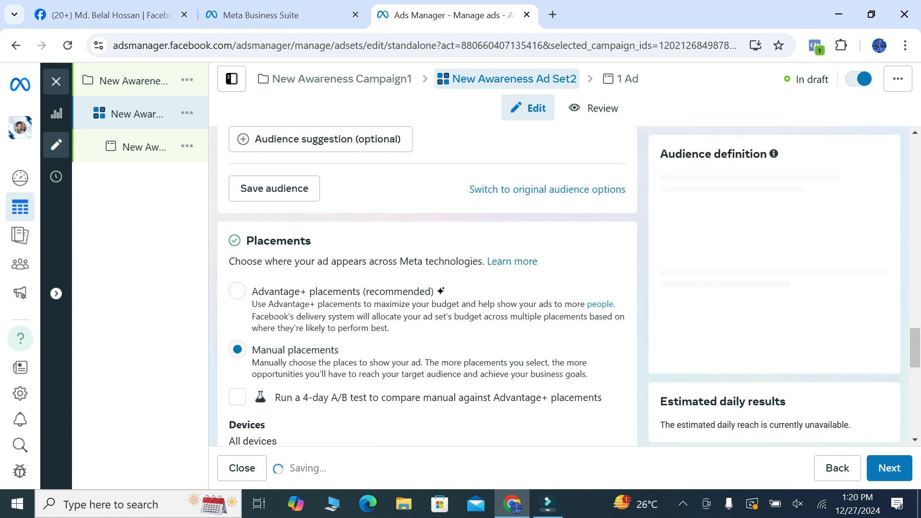
Exclude Instagram and Audience Network from the placement platforms and include Messenger
scroll(237, 349, "down", 1)
scroll(335, 307, "down", 4)
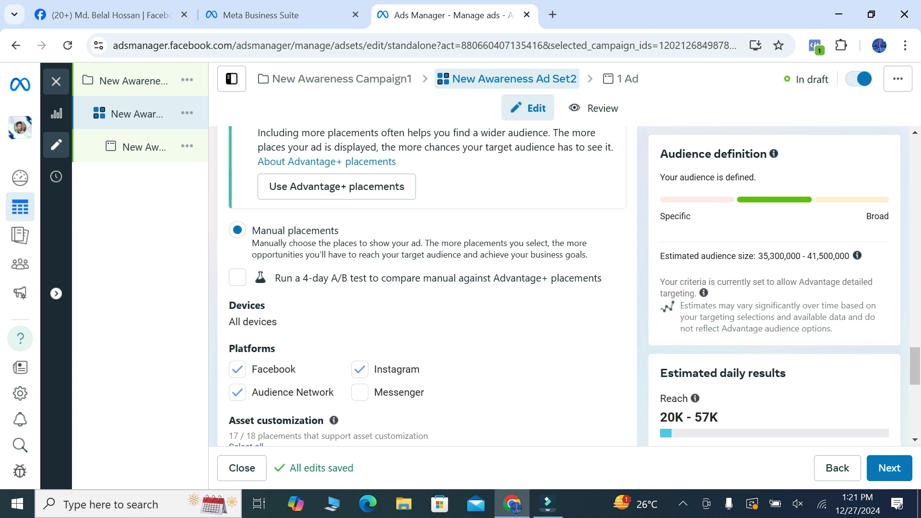
left_click(360, 369)
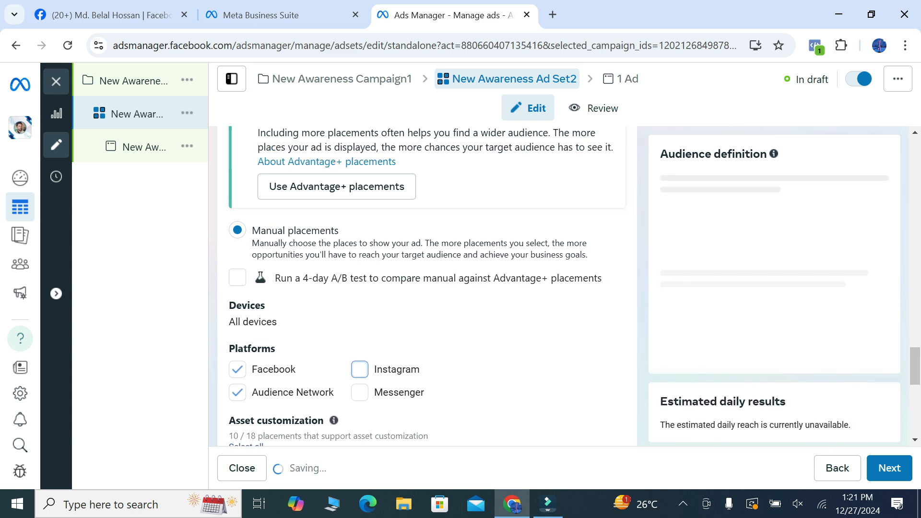
left_click(359, 392)
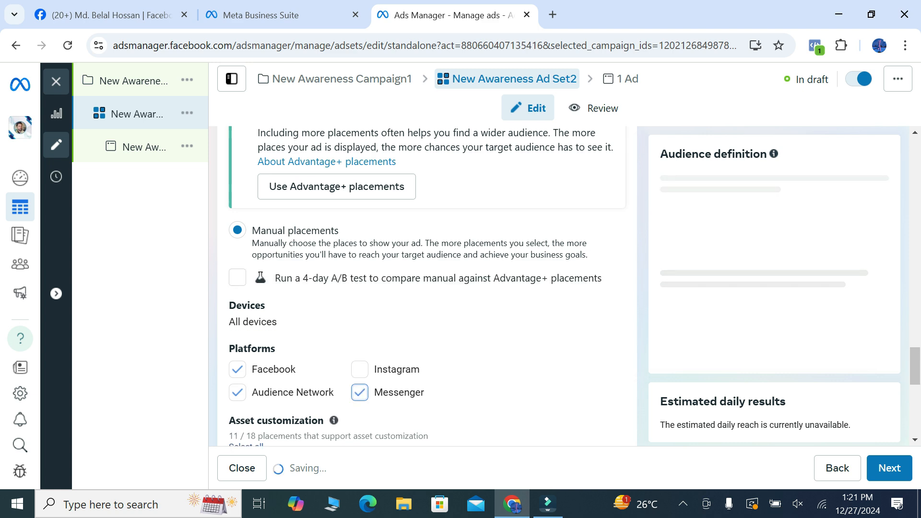
left_click(237, 392)
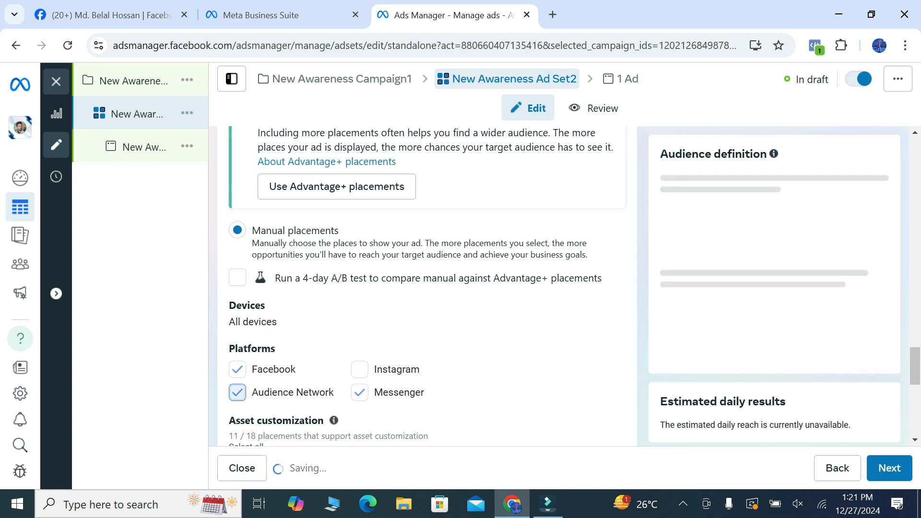
Continue to the ad settings and name the ad New Awareness Ad3
scroll(336, 268, "down", 10)
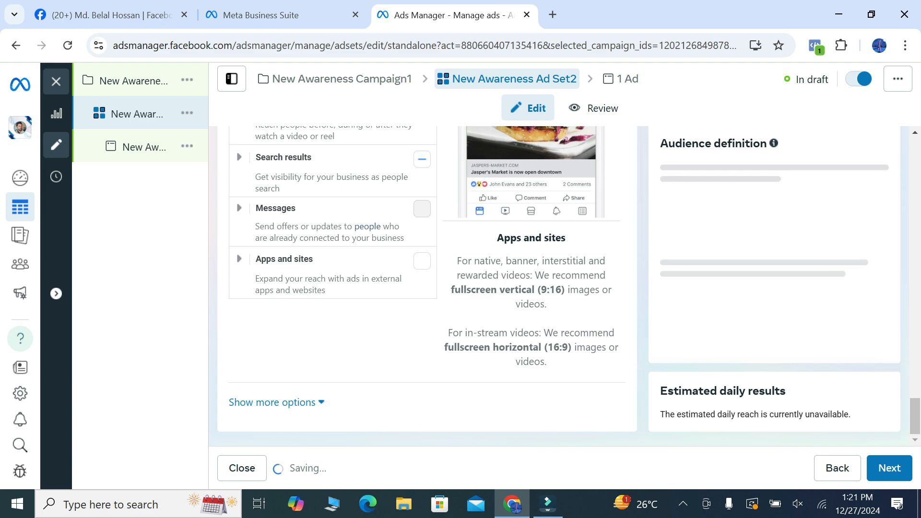
scroll(427, 283, "up", 15)
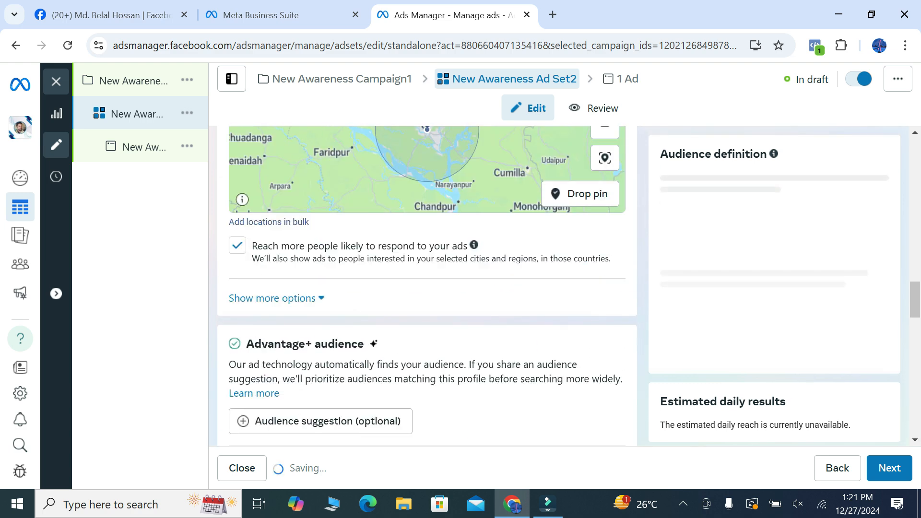
scroll(379, 287, "up", 5)
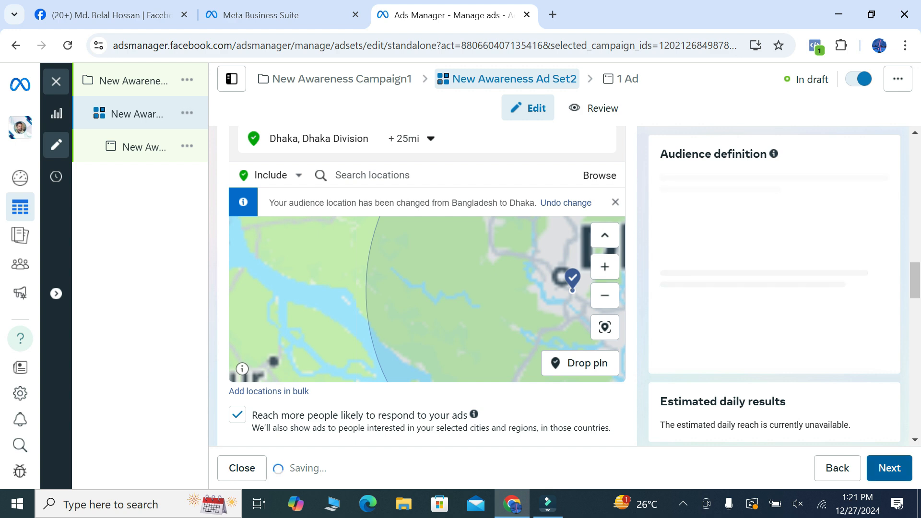
left_click(889, 468)
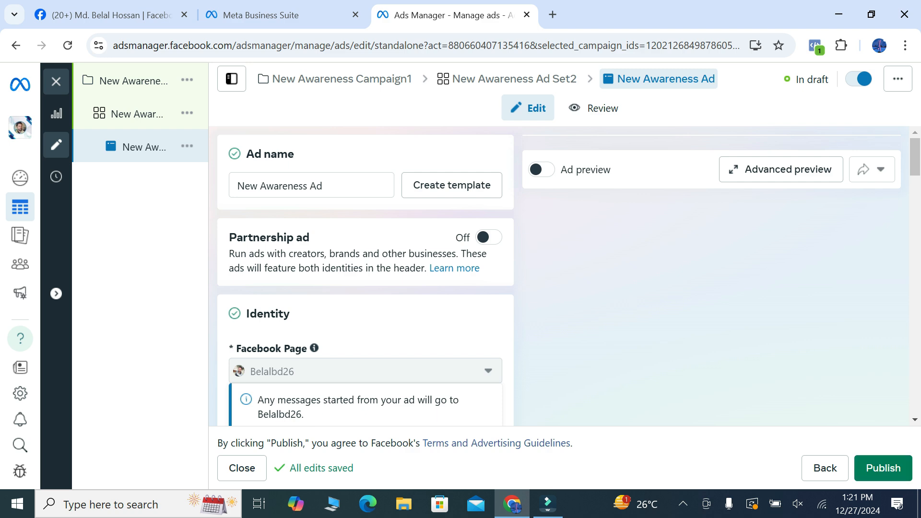
left_click(306, 186)
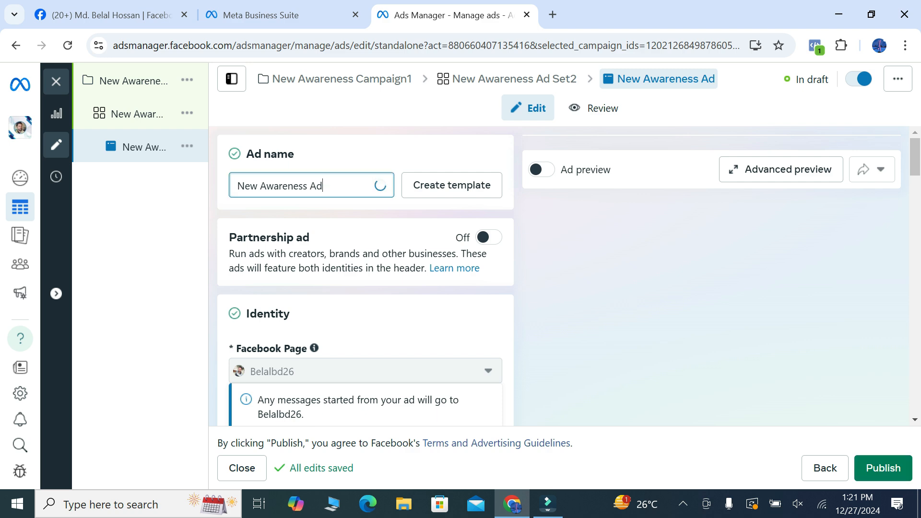
type("3")
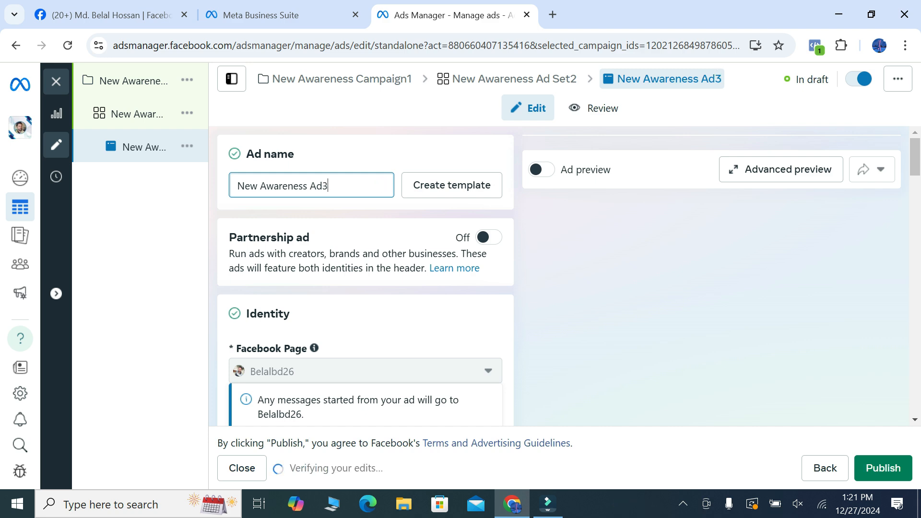
Examine the ad's identity section and the available ad setup methods, keeping Create ad
scroll(365, 278, "down", 3)
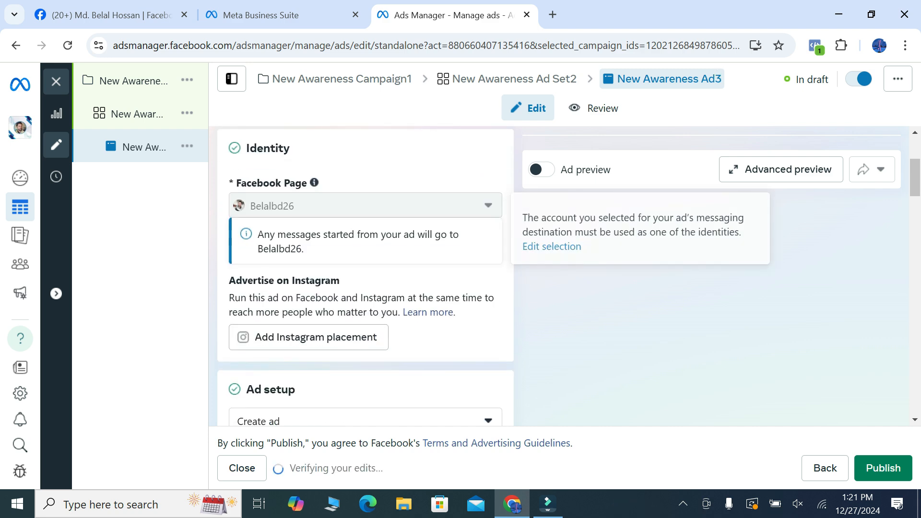
scroll(364, 278, "down", 2)
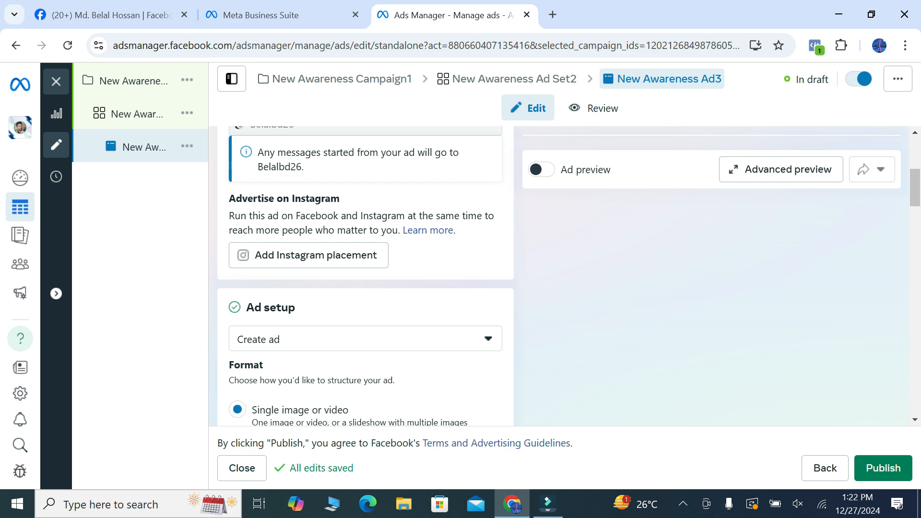
left_click(365, 338)
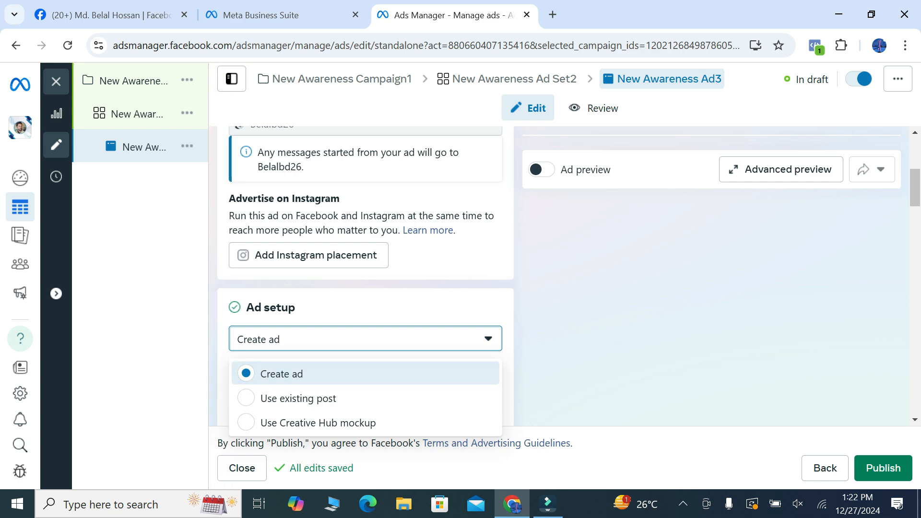
key("Escape")
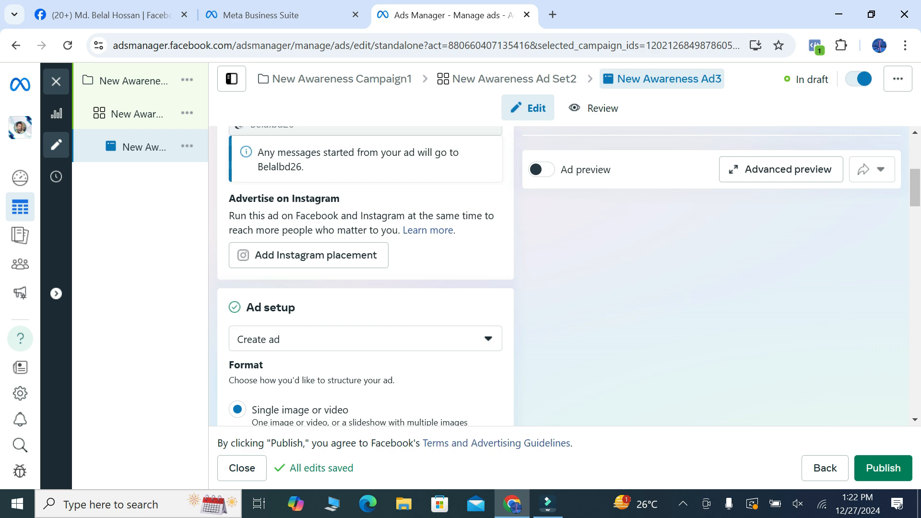
Try the Carousel ad format and switch back to Single image or video
scroll(366, 276, "down", 2)
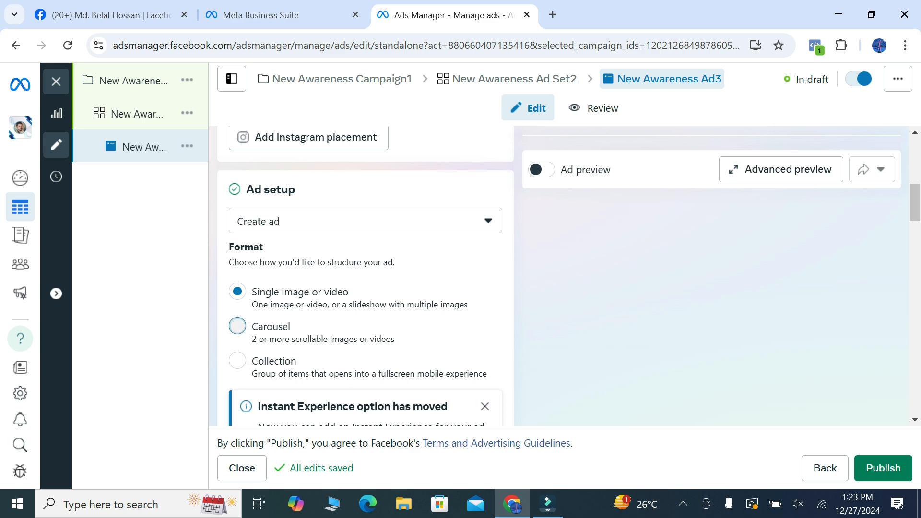
left_click(237, 325)
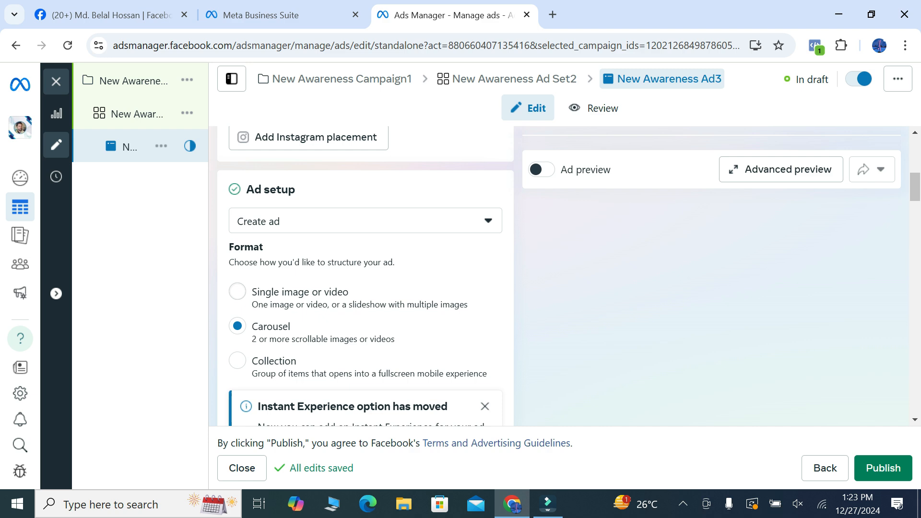
left_click(237, 292)
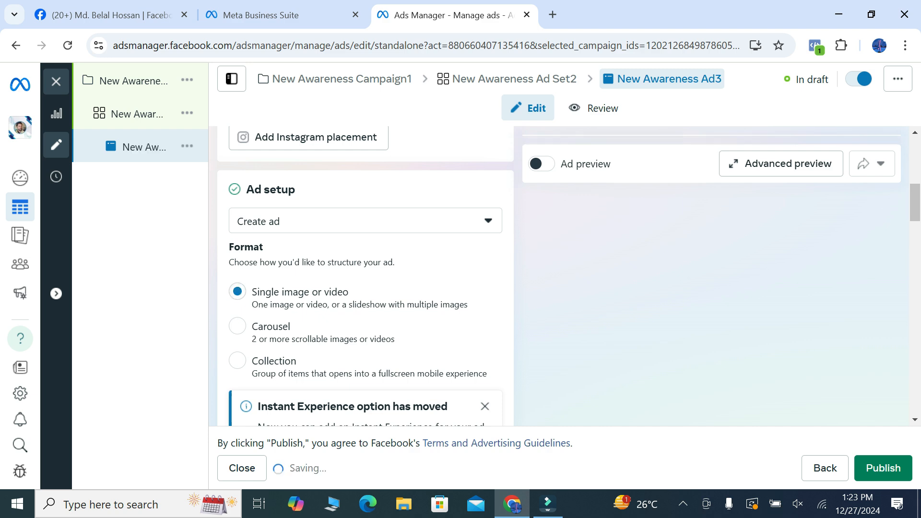
Start setting up the ad creative as an image ad
scroll(237, 291, "down", 1)
scroll(366, 277, "down", 5)
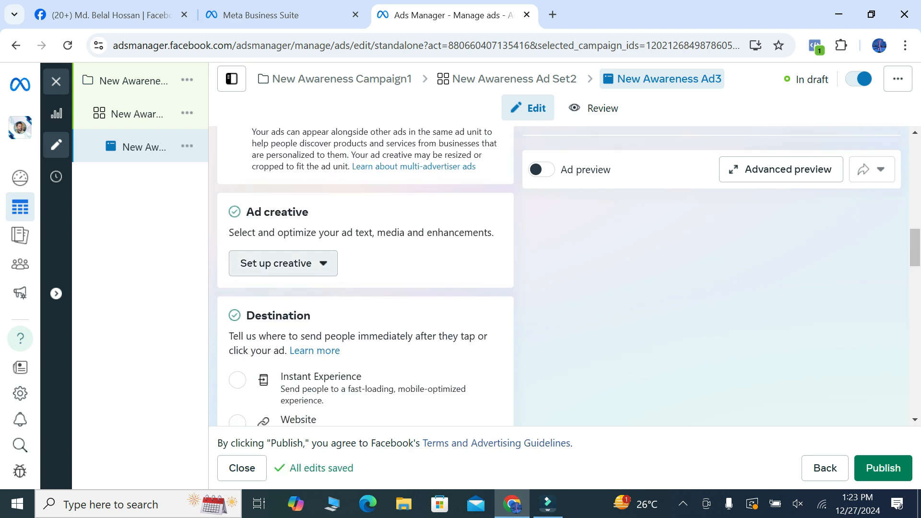
left_click(283, 263)
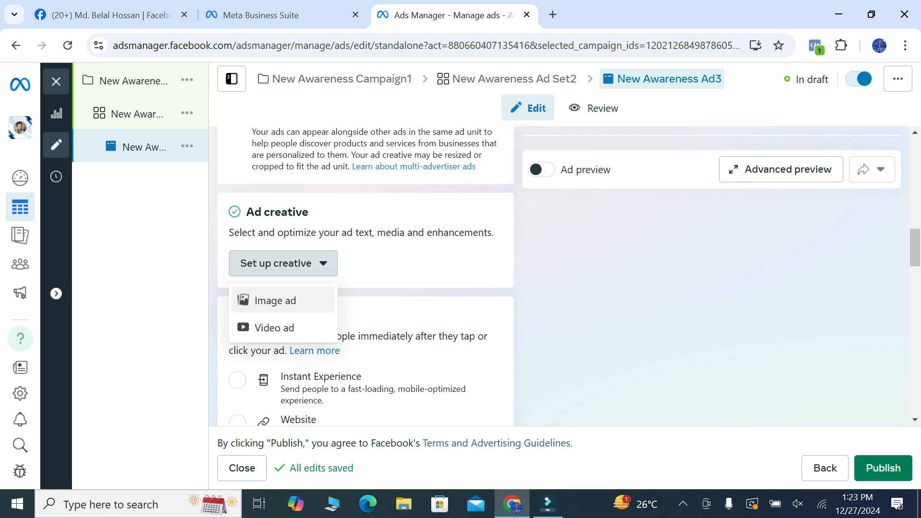
left_click(282, 300)
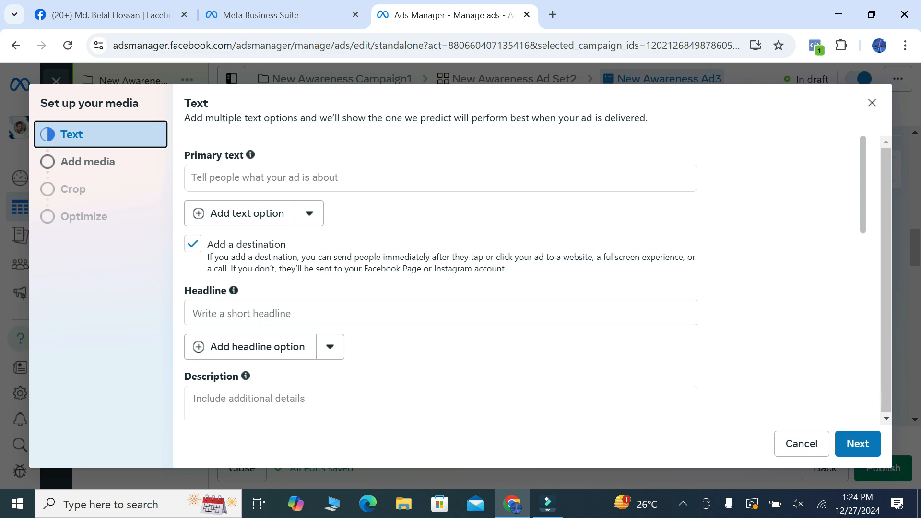
Enter "20% discont a pacchen ay jaclet" as the ad's primary text
left_click(288, 178)
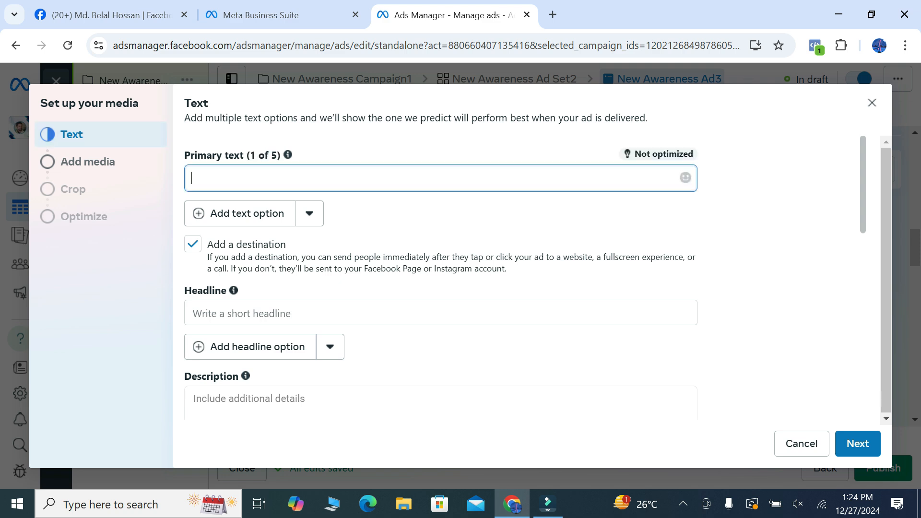
type("20% discont a pa")
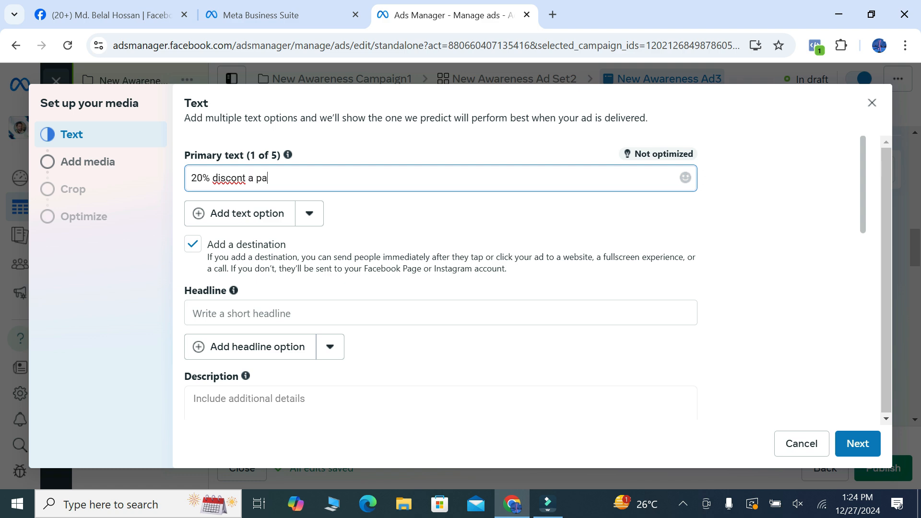
type("cchen ay a")
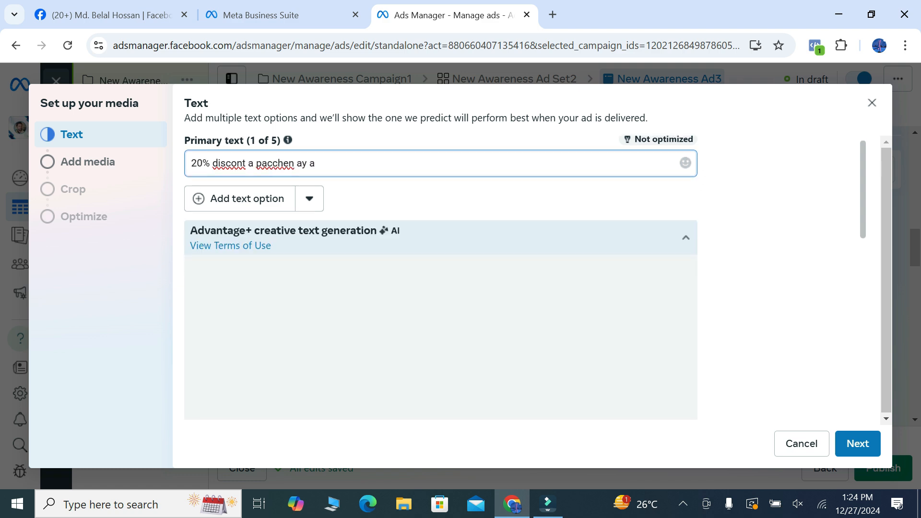
key("BackSpace")
type("ja")
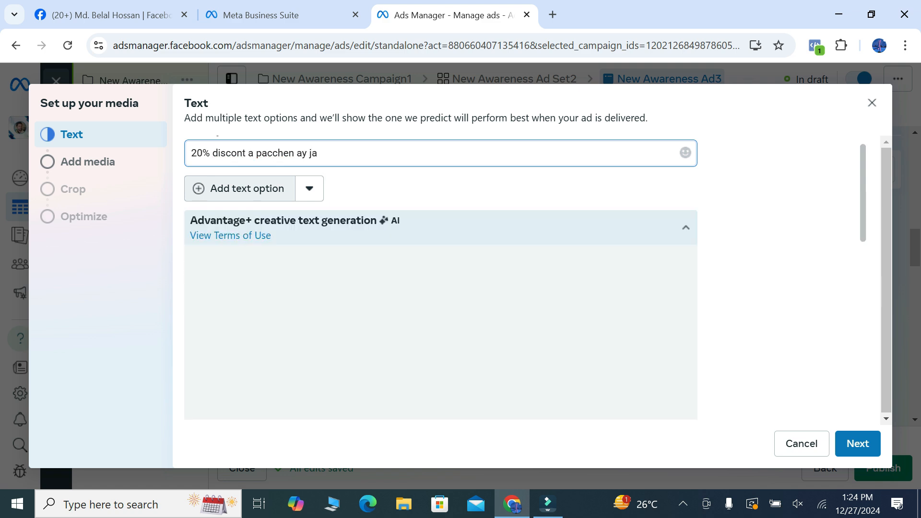
type("clet")
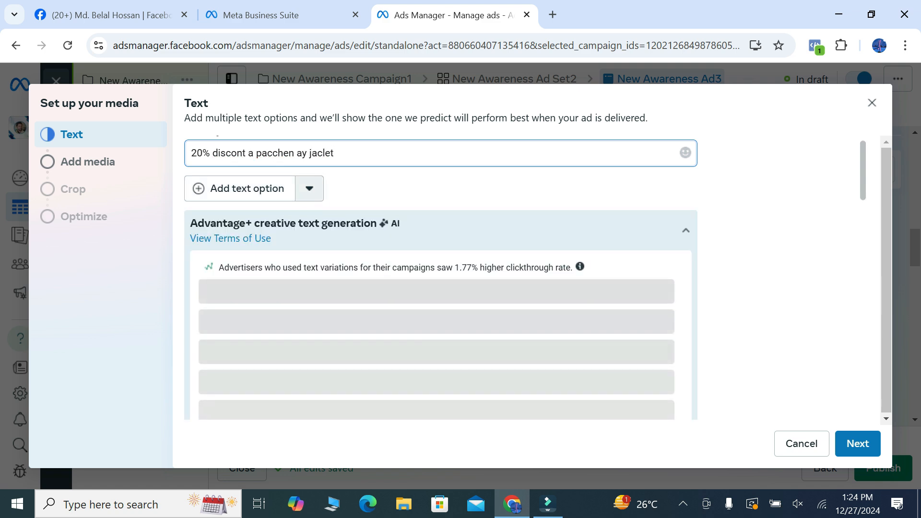
Correct the last word of the ad's primary text to "jacket"
key("BackSpace")
key("BackSpace")
key("BackSpace")
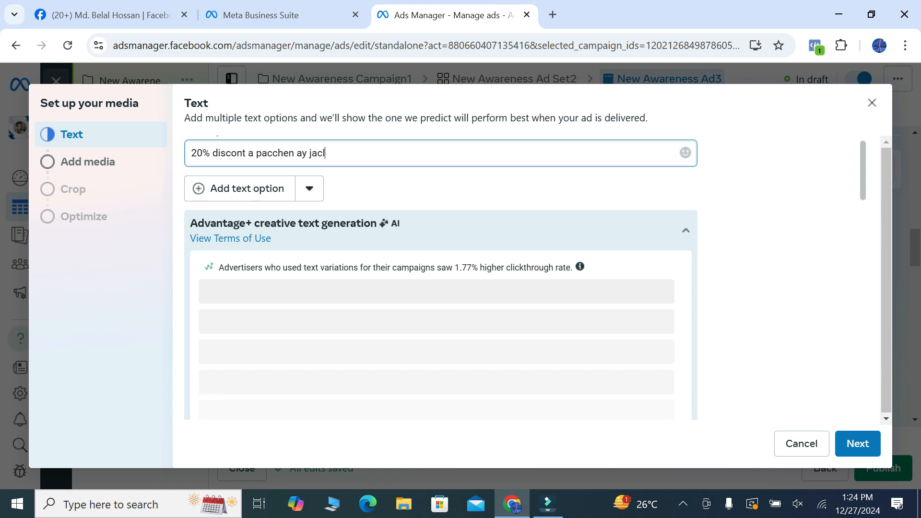
type("ket")
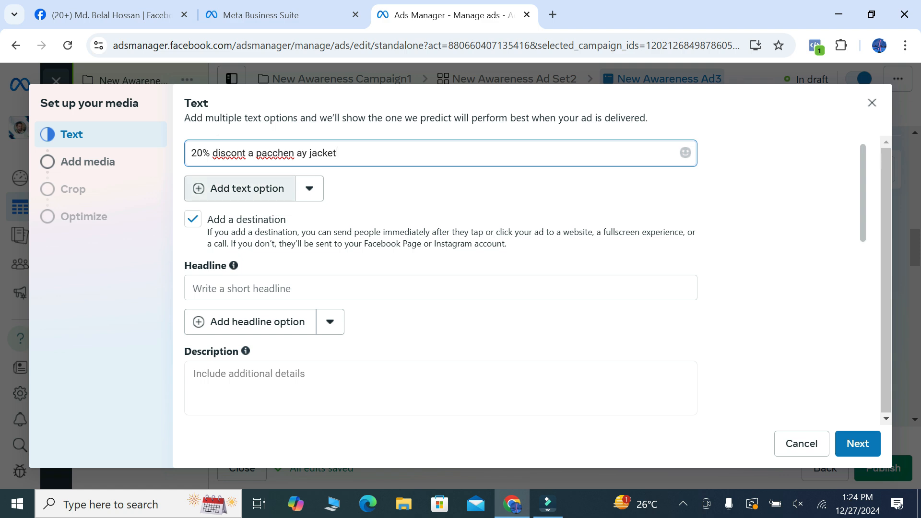
Enter "ay site ghore bosey kena kata korun" as the ad's headline and continue to choosing the media
left_click(259, 288)
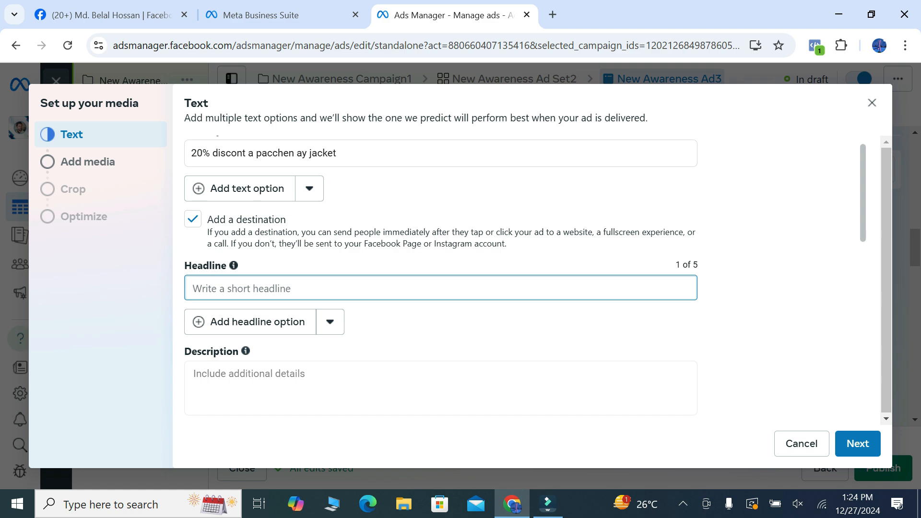
type("ay si")
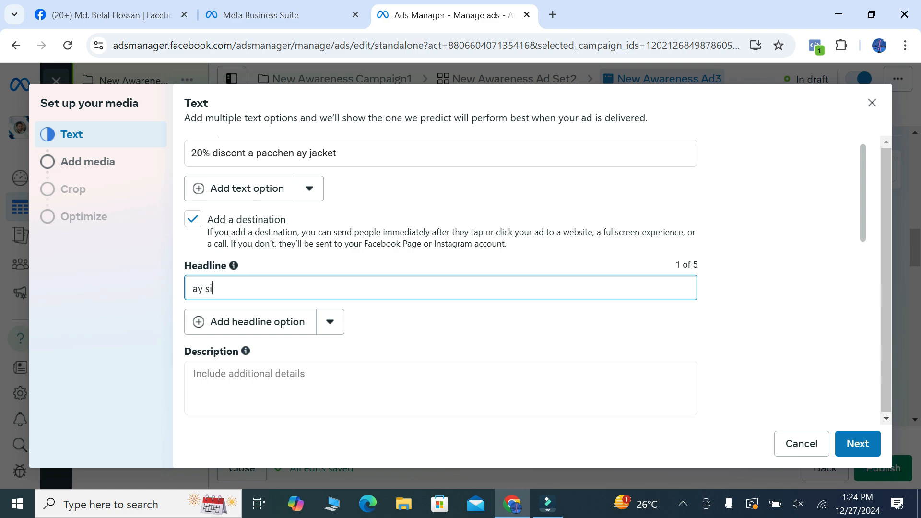
type("te ghore bosey ken")
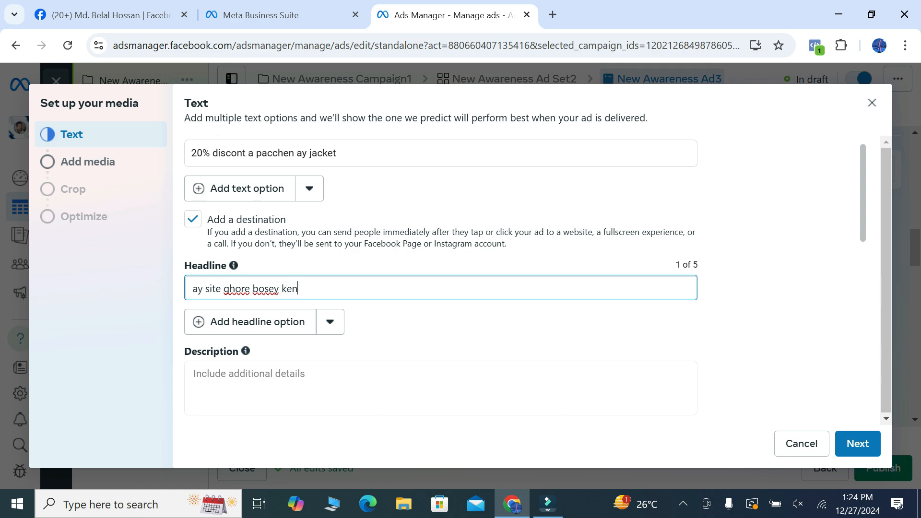
type("a  kata korun")
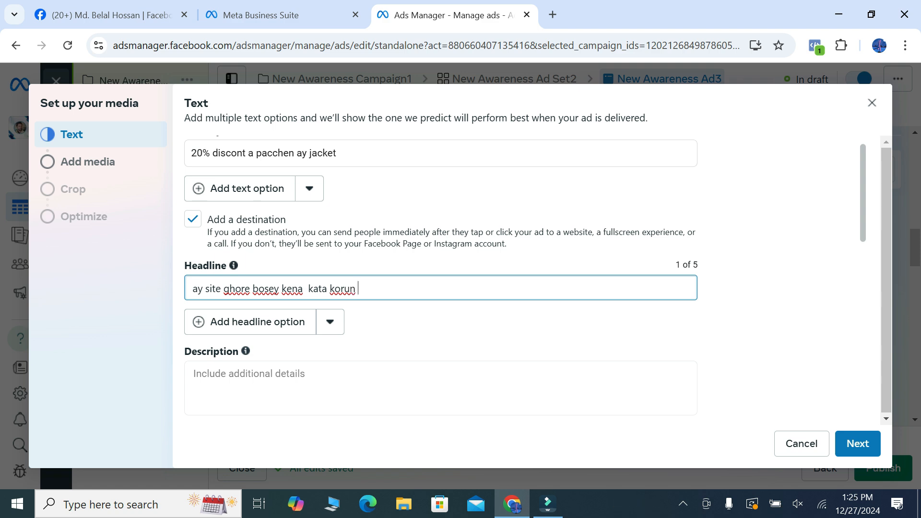
scroll(525, 278, "down", 5)
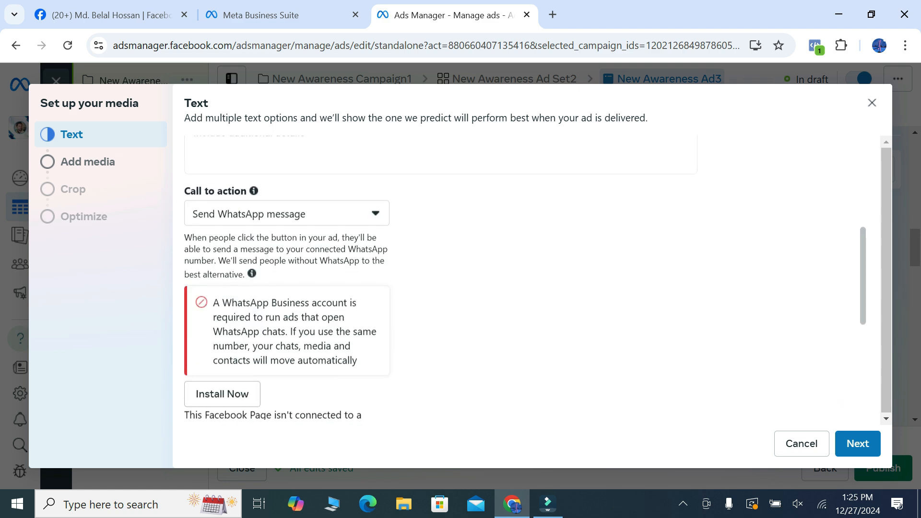
scroll(525, 278, "down", 5)
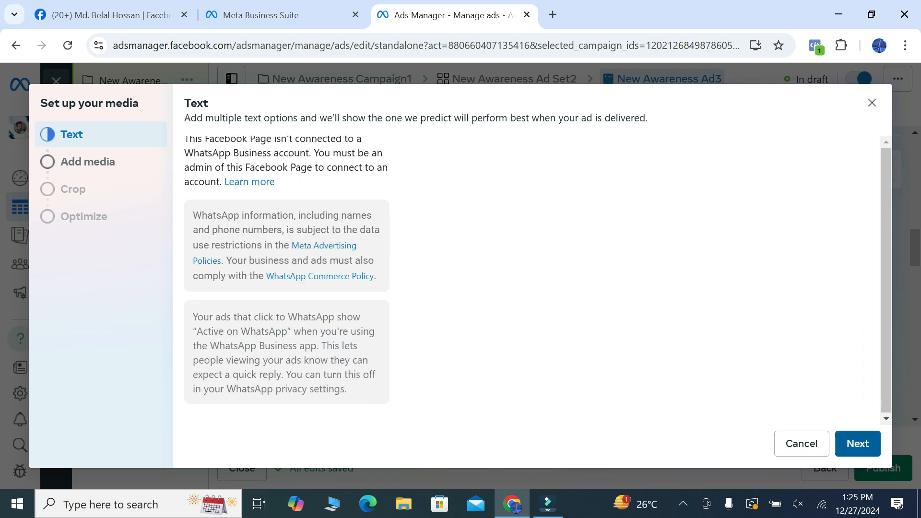
left_click(857, 443)
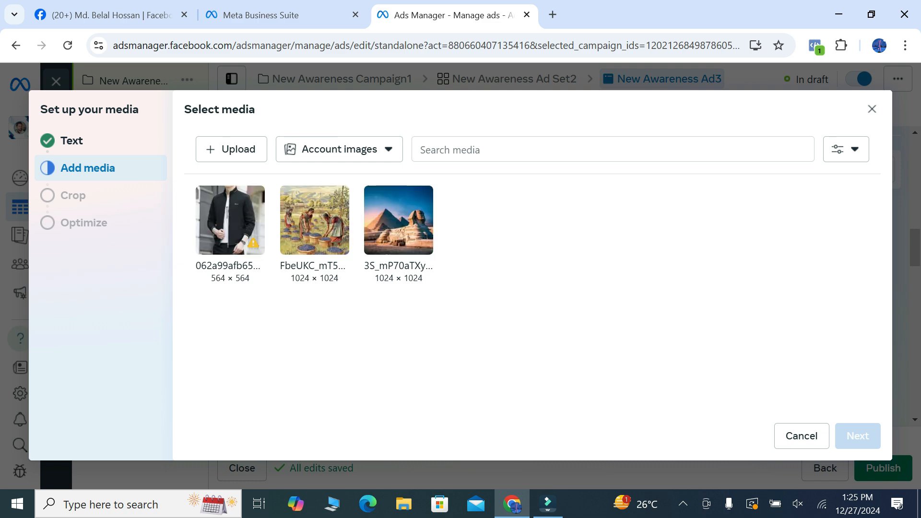
Use the 564 × 564 black jacket image from the account images, keeping the Original crop for all placements, and finish the media setup
mouse_move(253, 243)
left_click(230, 221)
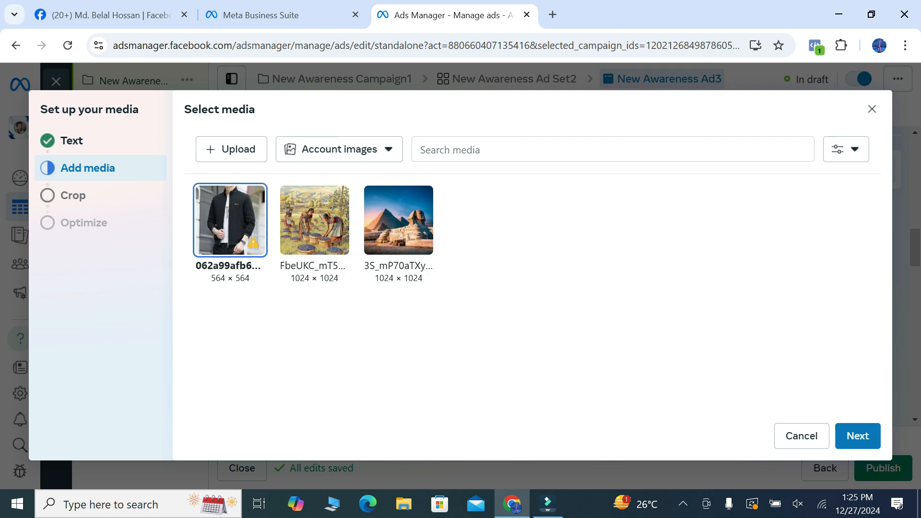
left_click(857, 435)
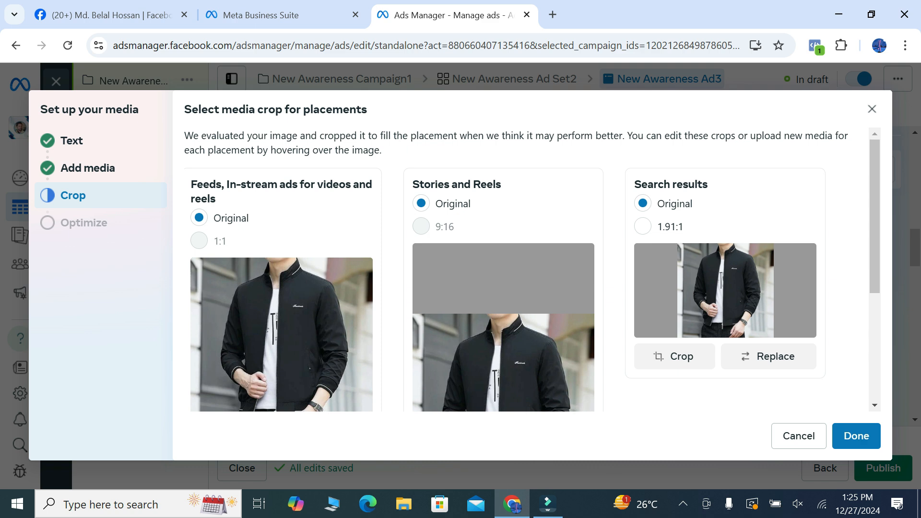
scroll(532, 268, "down", 4)
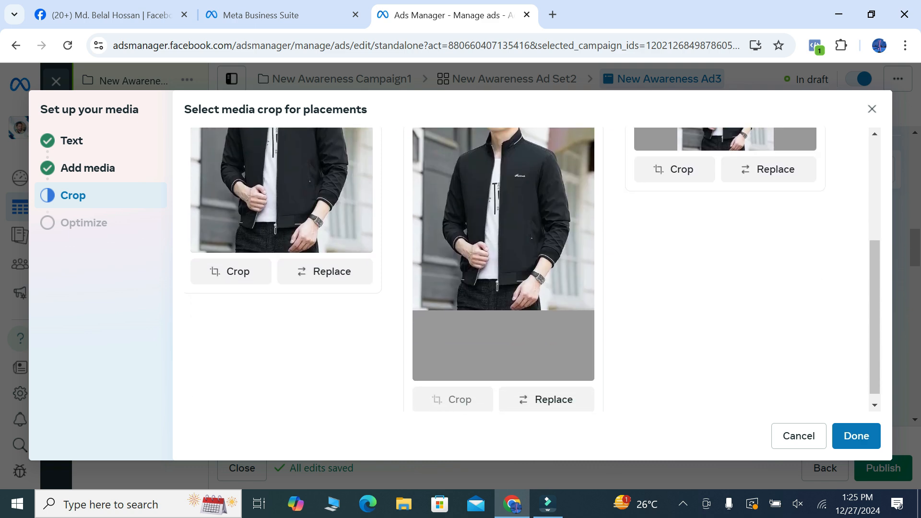
scroll(532, 268, "down", 1)
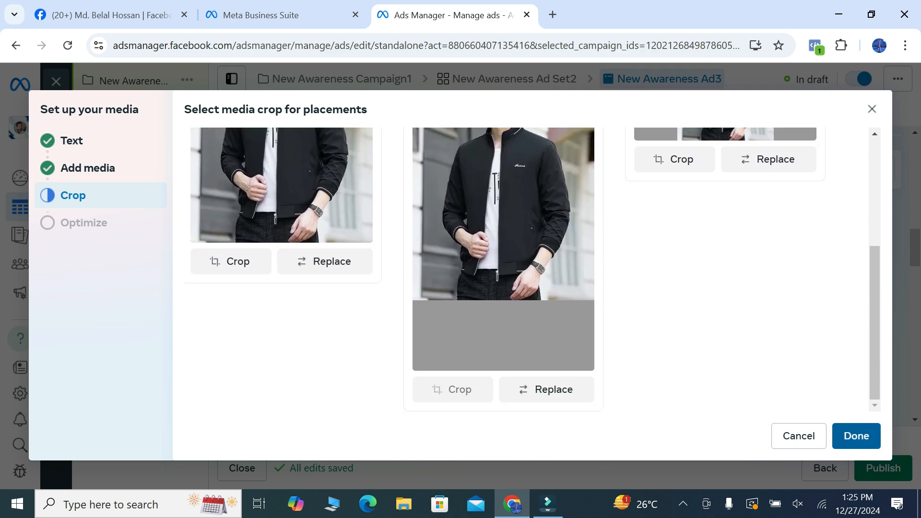
left_click(856, 436)
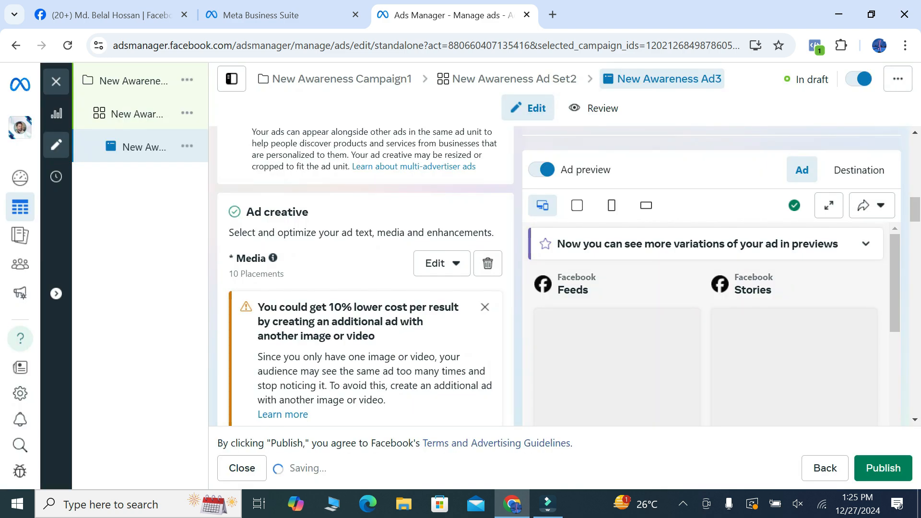
Review the ad creative's media and text fields, the destination options with their messaging apps, and the WhatsApp settings
scroll(365, 276, "down", 5)
scroll(365, 275, "down", 7)
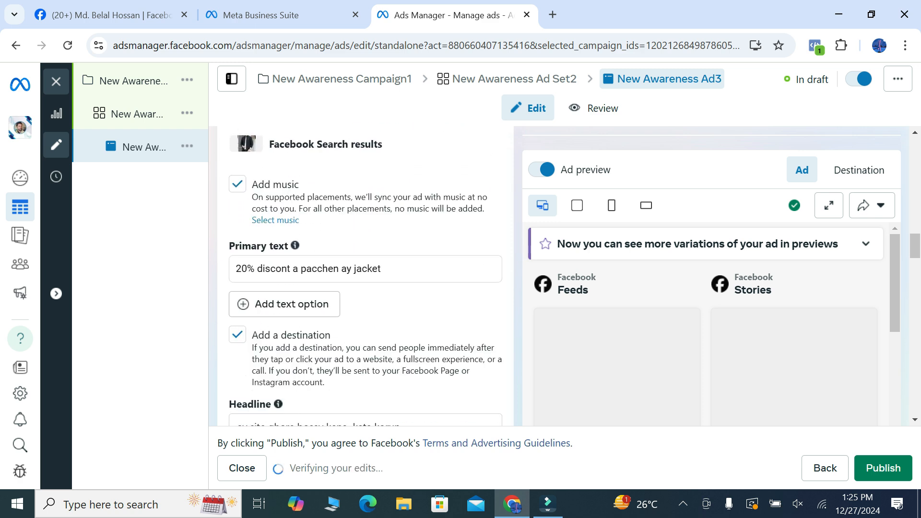
scroll(366, 276, "down", 8)
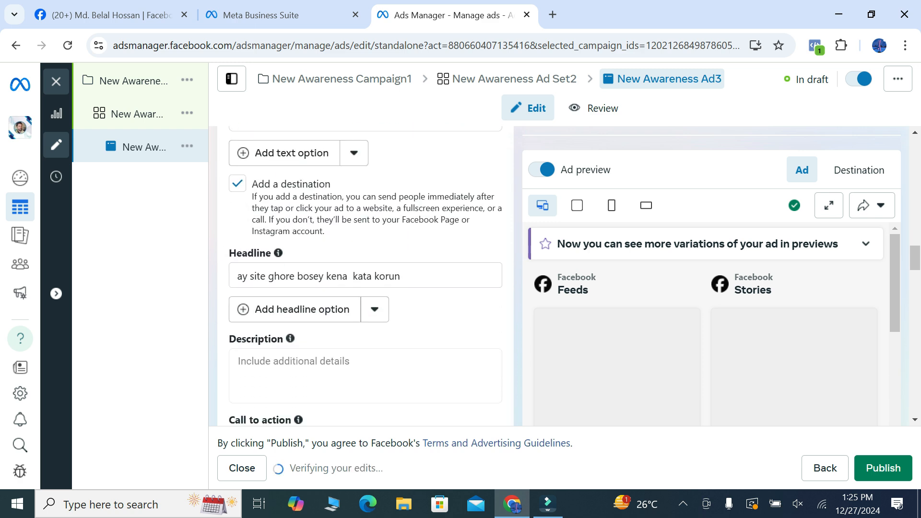
scroll(365, 276, "down", 12)
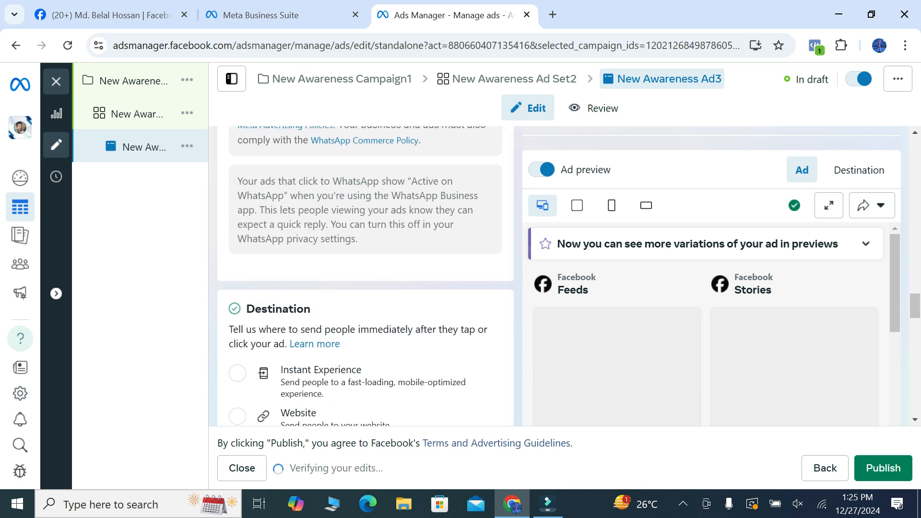
scroll(366, 275, "down", 1)
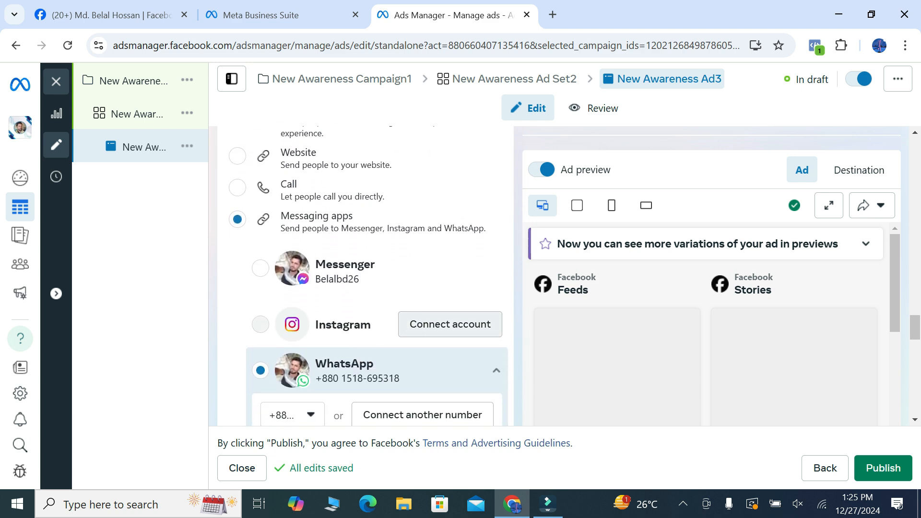
scroll(365, 276, "up", 2)
scroll(365, 276, "up", 1)
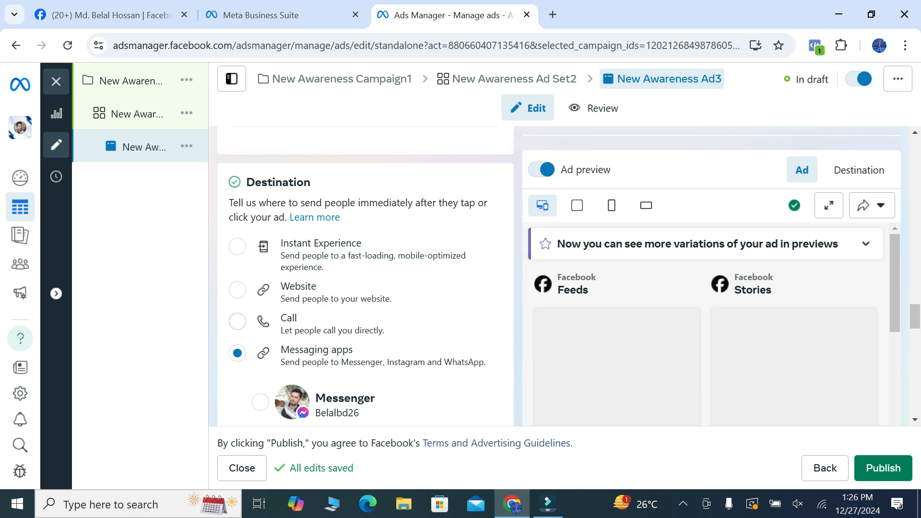
scroll(366, 276, "down", 4)
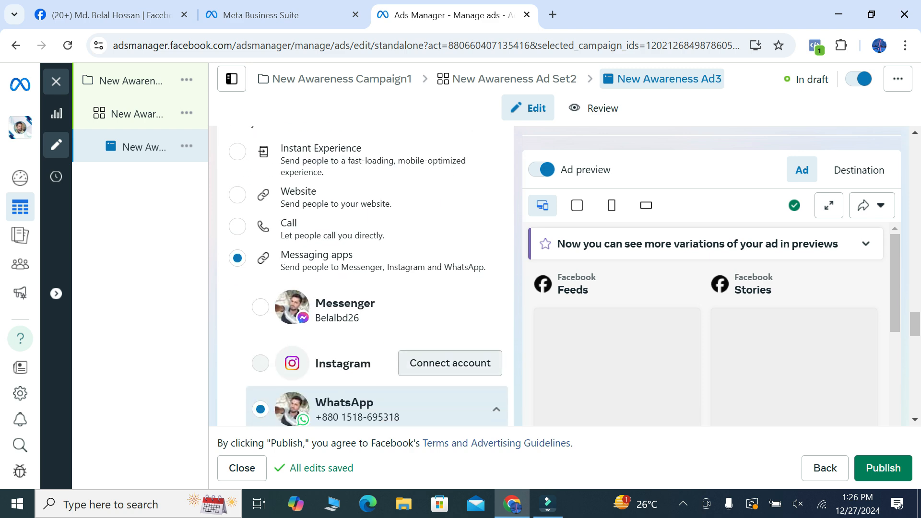
scroll(422, 356, "down", 3)
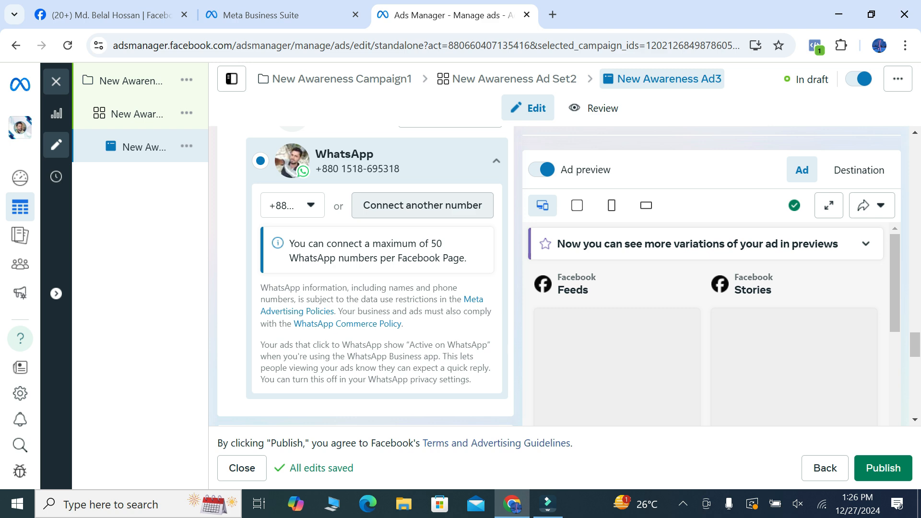
scroll(365, 276, "down", 5)
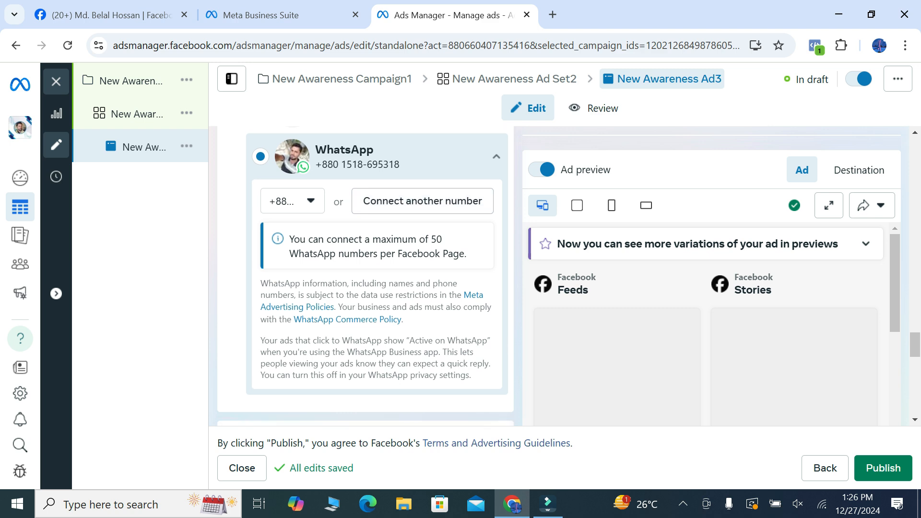
scroll(366, 276, "down", 3)
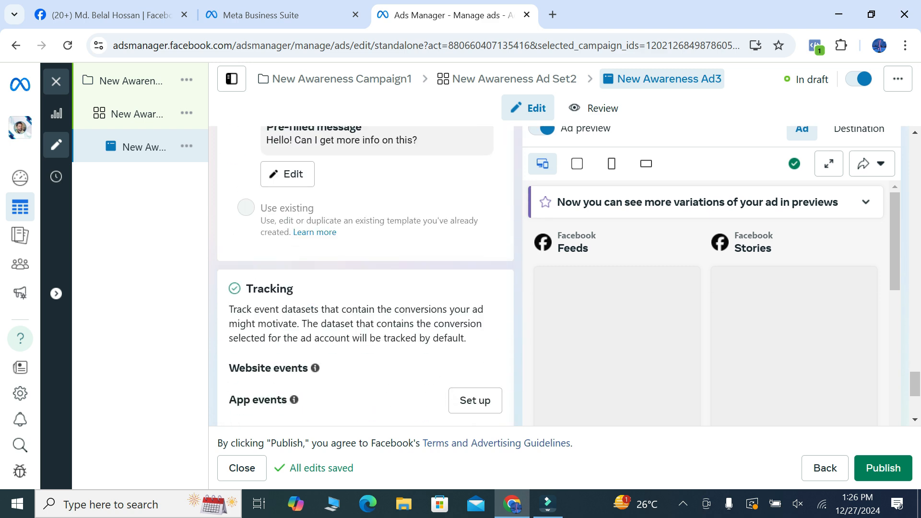
scroll(365, 276, "up", 8)
scroll(365, 275, "up", 7)
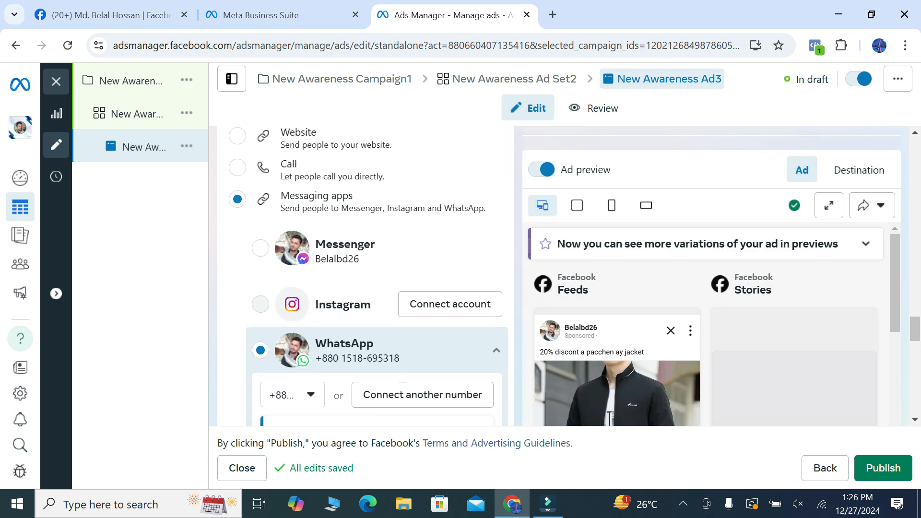
scroll(366, 276, "down", 2)
scroll(365, 275, "down", 5)
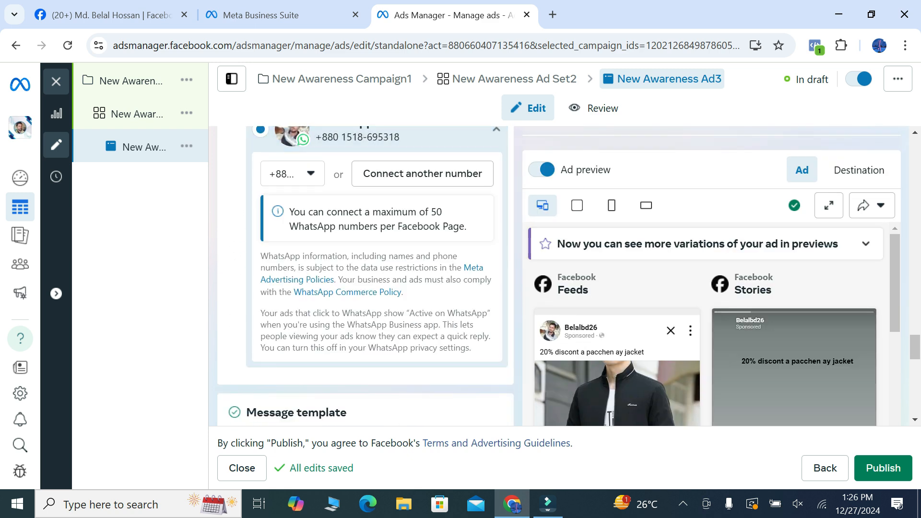
Examine the ad previews for the Facebook placements, along with the message template and tracking sections
scroll(705, 325, "down", 2)
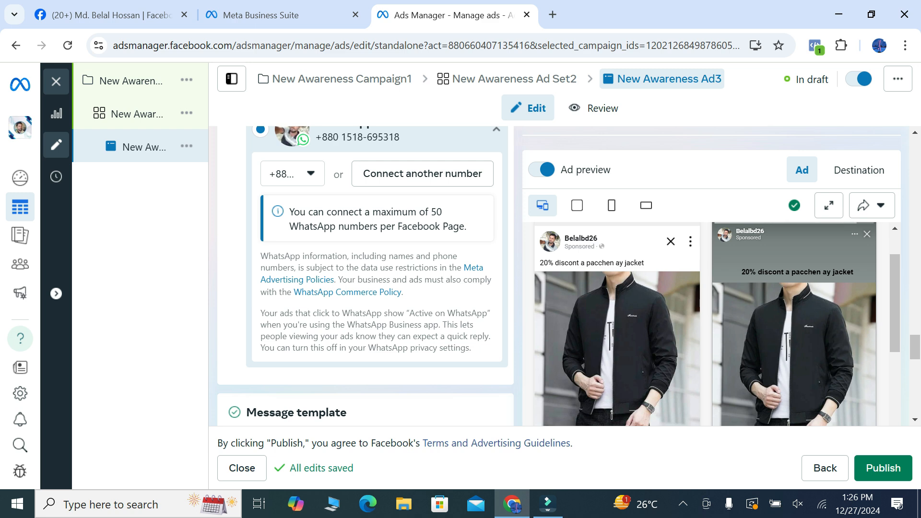
scroll(717, 324, "down", 3)
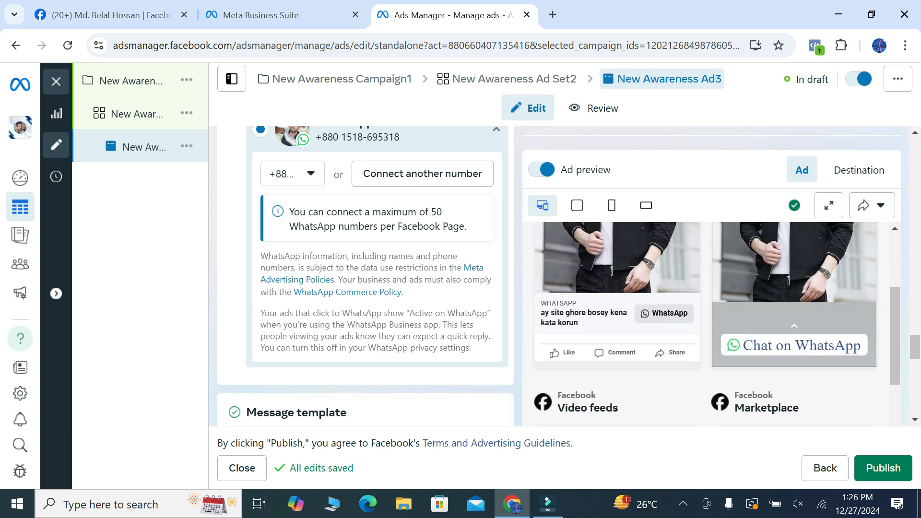
scroll(365, 275, "down", 4)
scroll(366, 276, "down", 6)
scroll(365, 276, "down", 3)
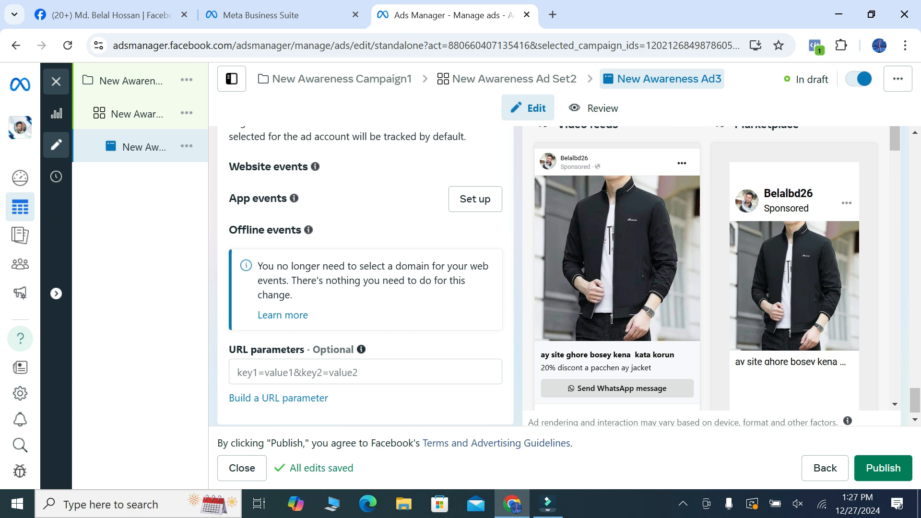
scroll(364, 278, "up", 5)
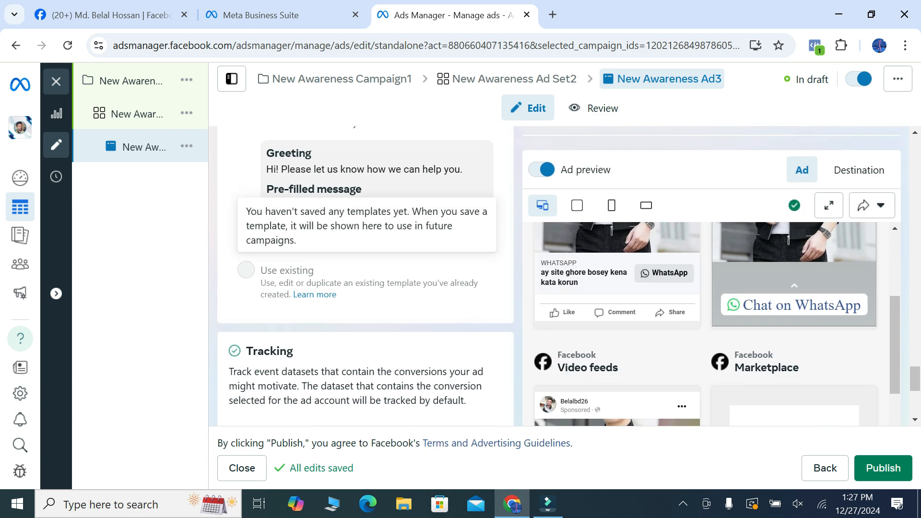